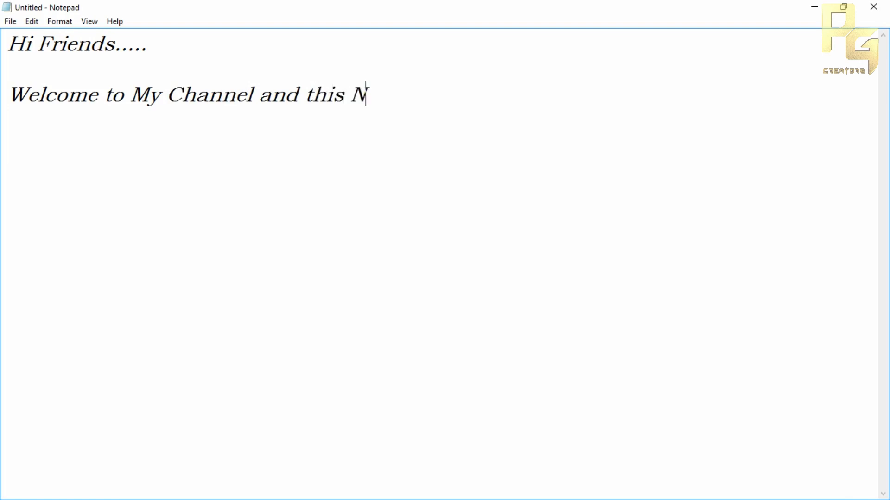
Complete the welcome line so it reads "Welcome to My Channel and this New Tutorial Video....." and start a new paragraph.
type("orial Videos")
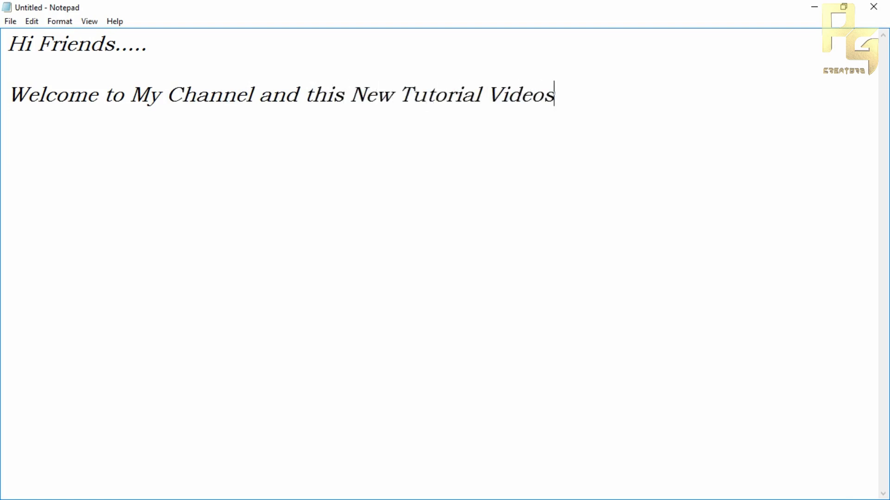
key("BackSpace")
type("..  ")
Write "Today I'm Gonna Show a Simple Tutorial on Illustrator" as the third paragraph.
type("Today I")
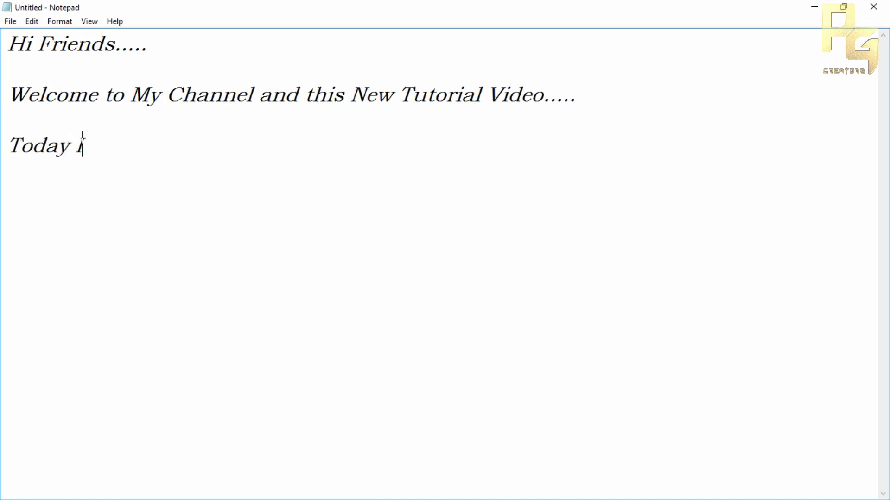
type("'m Go")
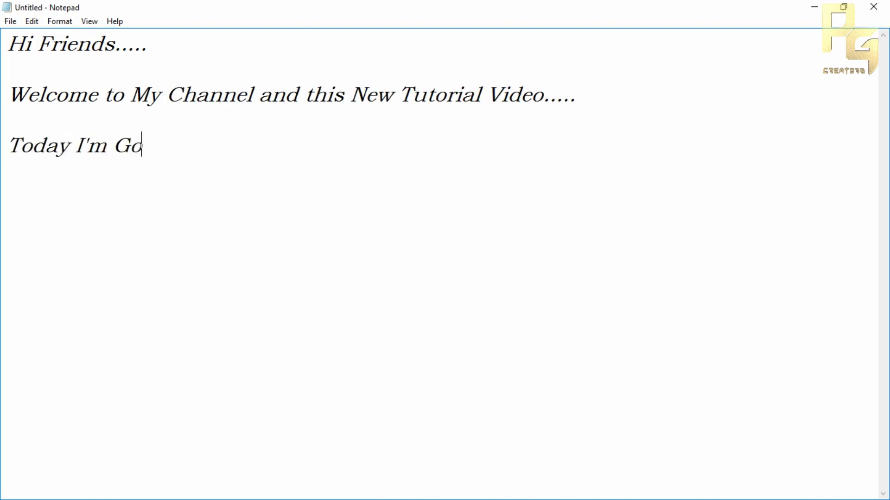
type("nna Show a")
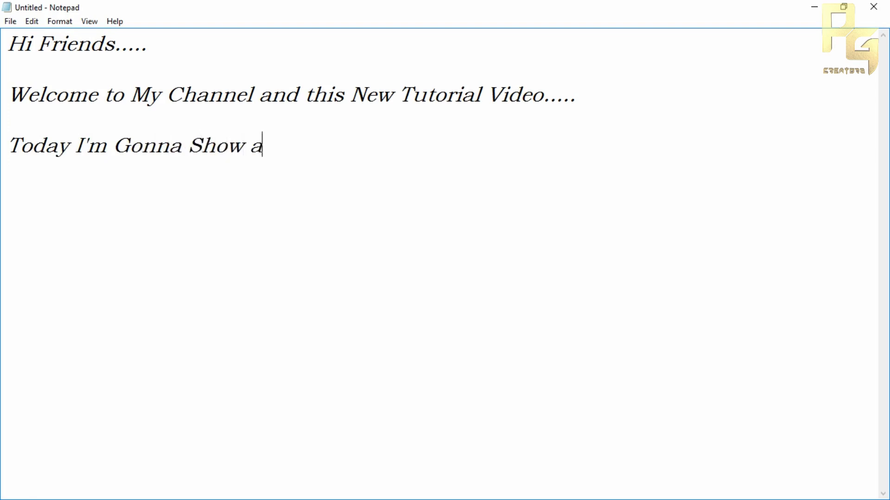
type(" Simple")
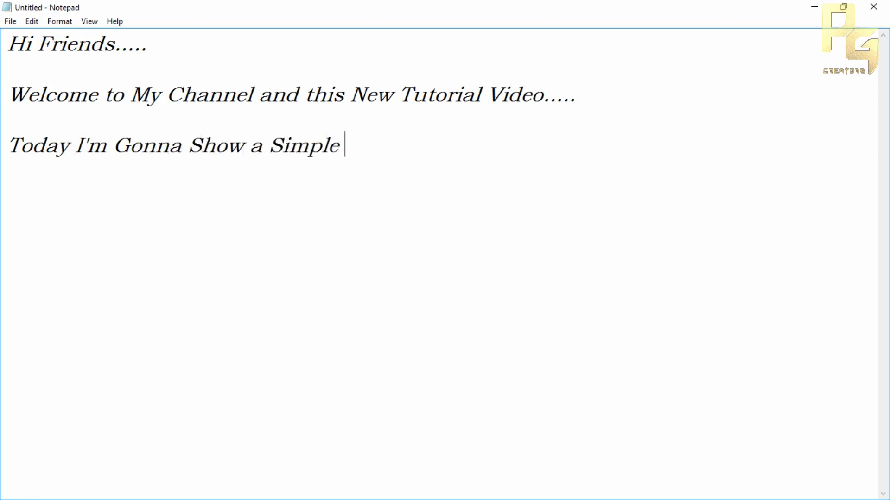
type(" Tutori")
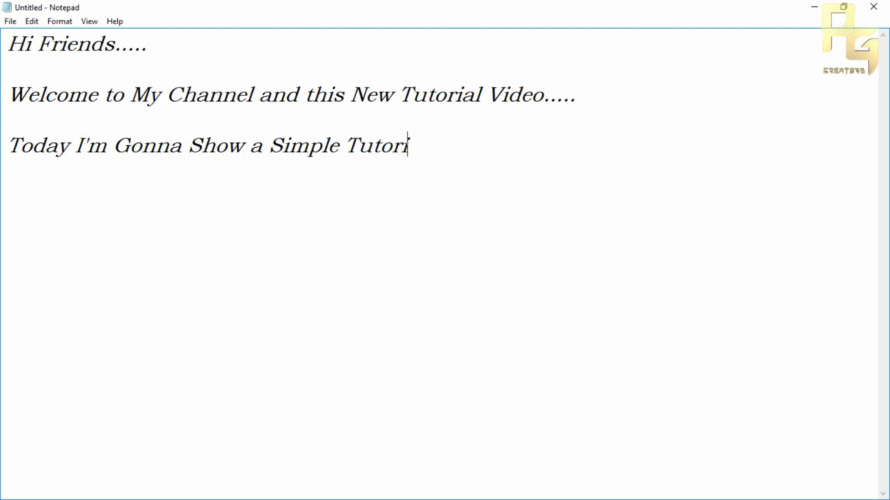
type("al on")
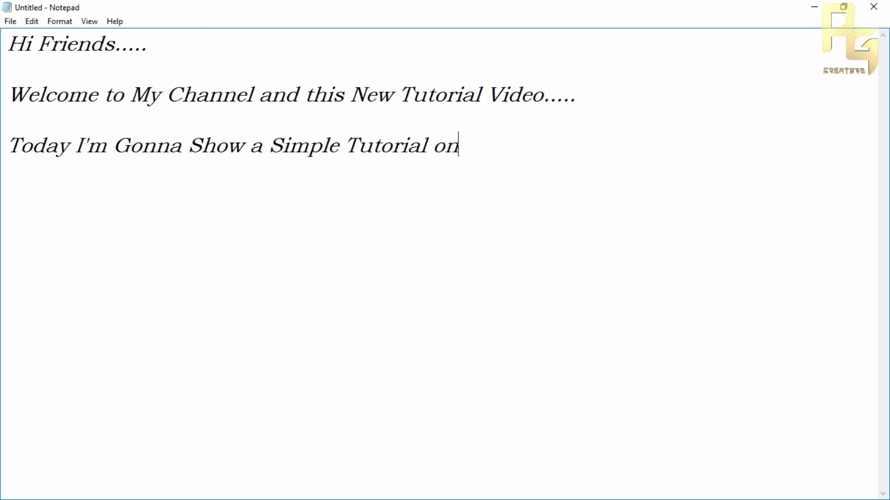
type(" Illust")
type("rat")
key("BackSpace")
type("ator")
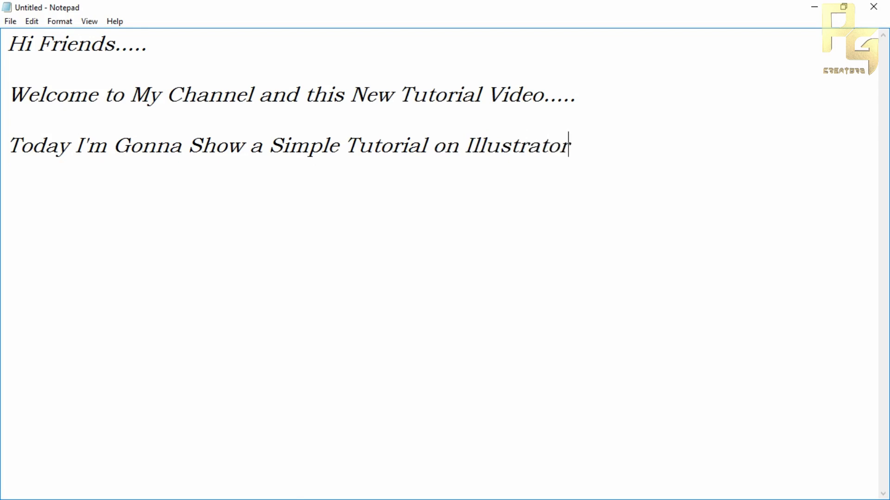
Extend the Illustrator sentence with ".... To Make A Shadow Text Like This.....".
type(".... To Make A")
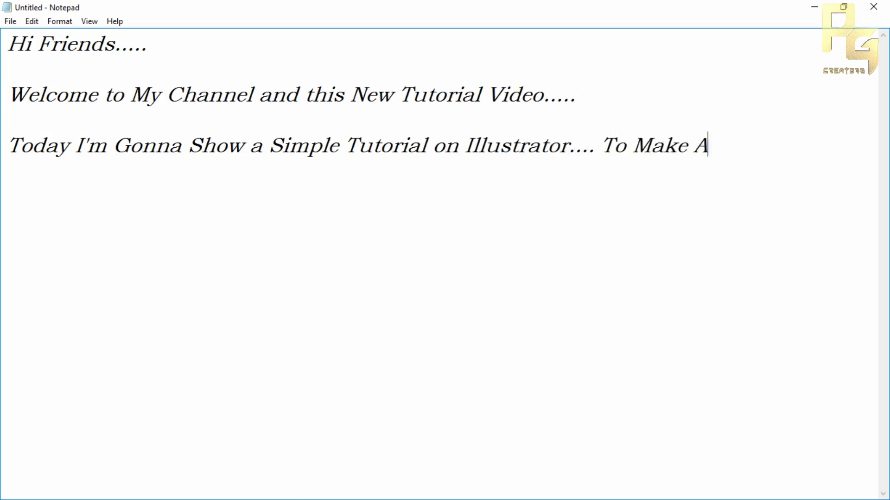
type(" Shadow T")
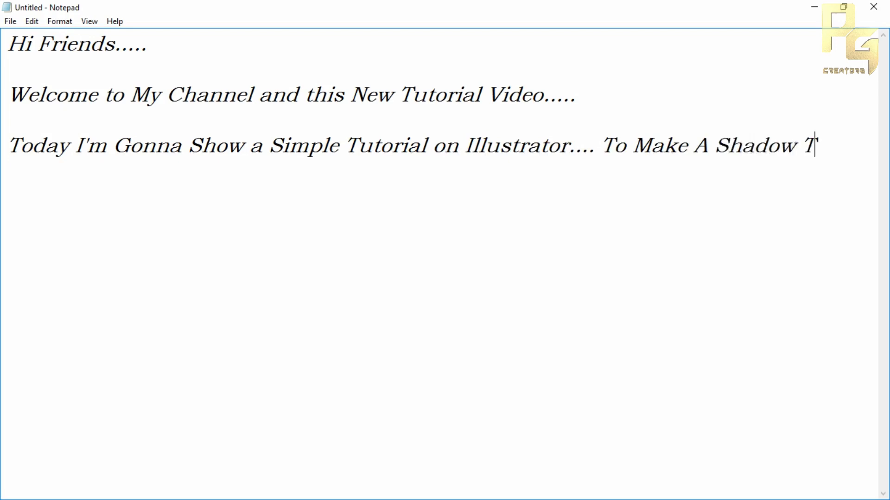
type("ext on")
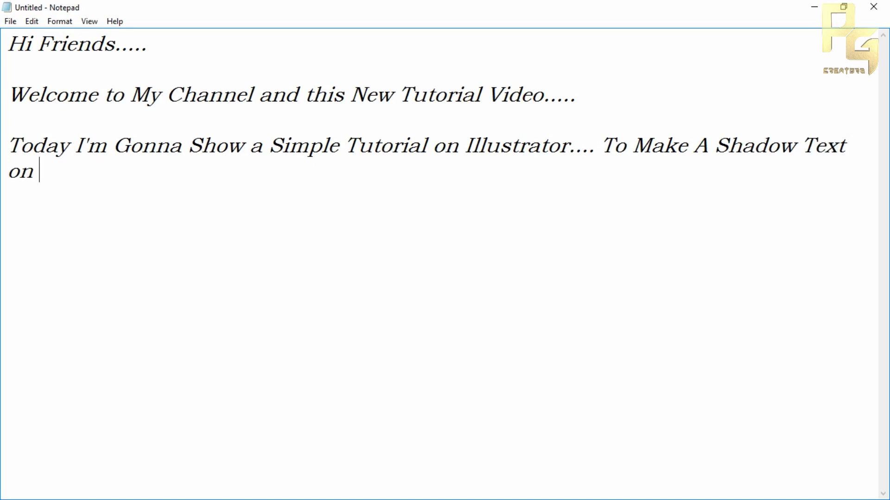
key("BackSpace")
key("BackSpace")
key("BackSpace")
type("Like ")
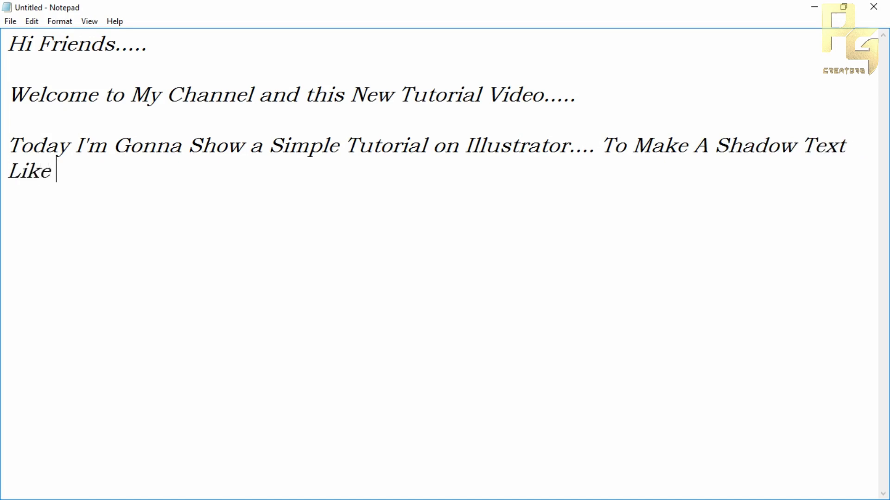
type("This...")
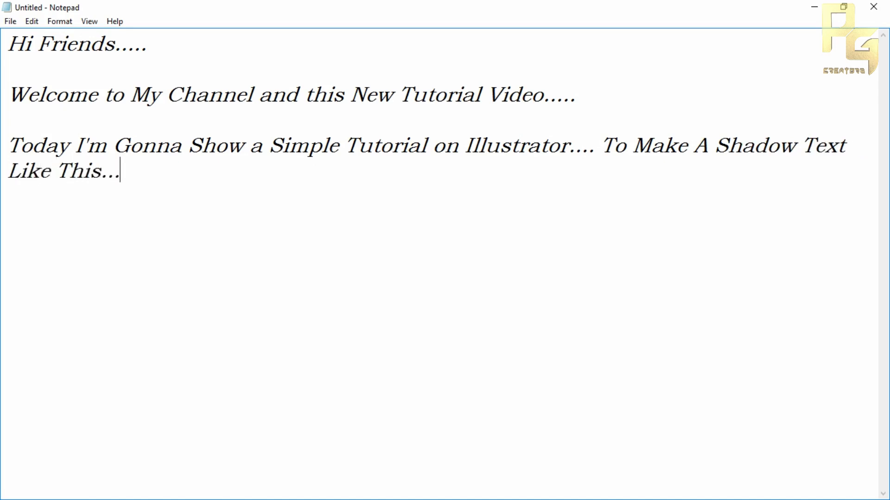
type("..")
Switch to Picasa Photo Viewer, examine the ShadowText.jpg reference image in full screen, and minimize the viewer.
key("alt+Tab")
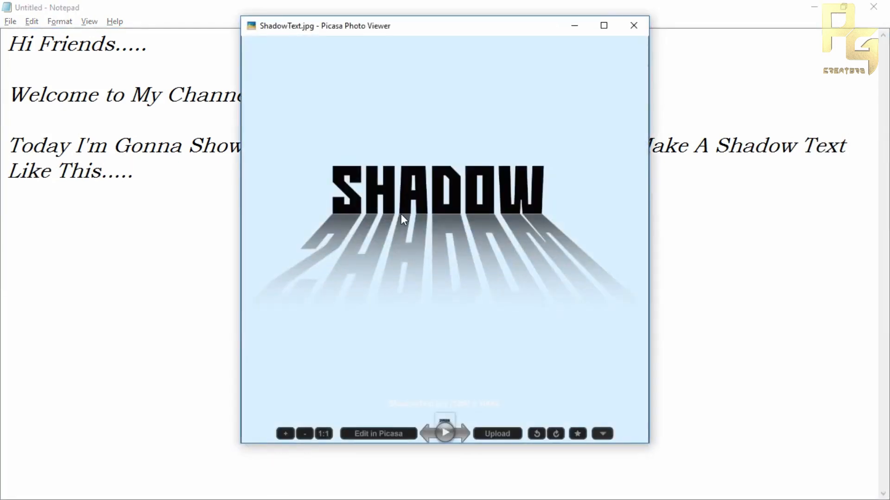
double_click(453, 276)
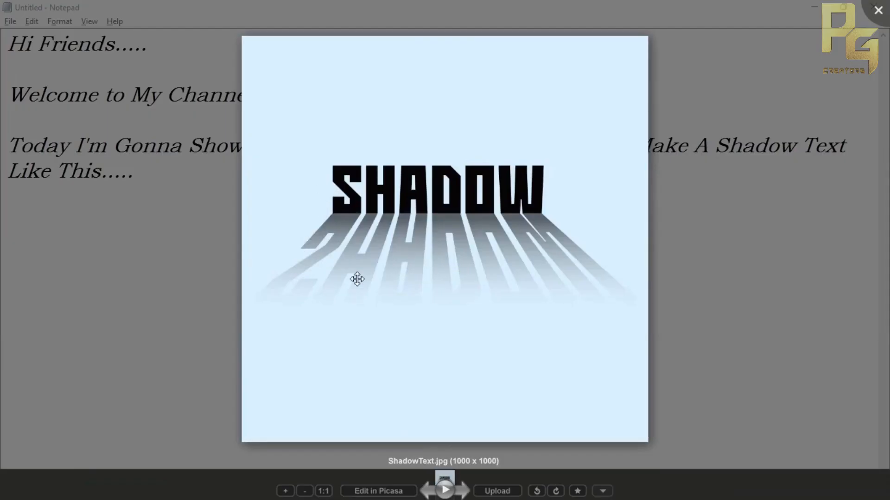
left_click(686, 252)
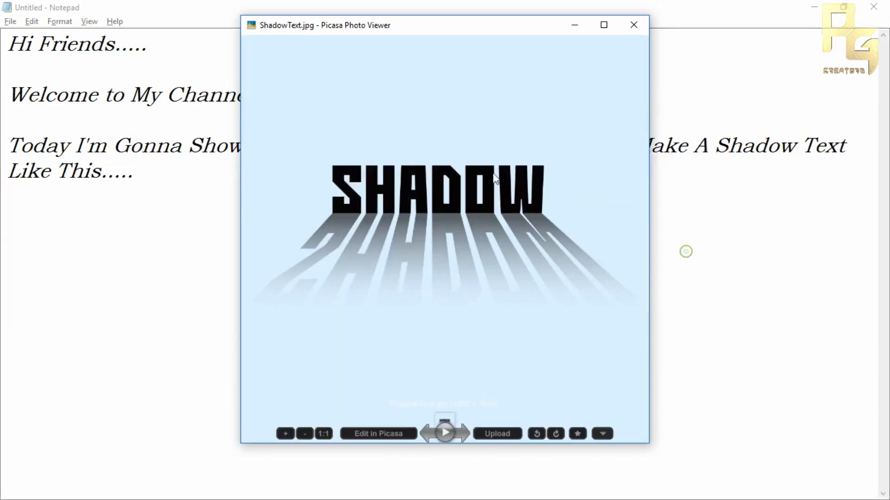
left_click(576, 25)
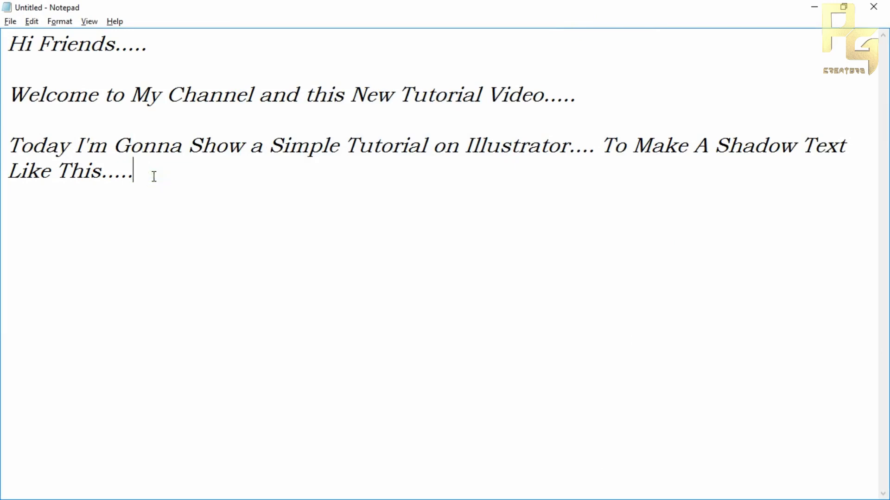
Add a new paragraph to the note reading "Lets Get Into The Tutorial friends".
key("Return")
type("Lets ")
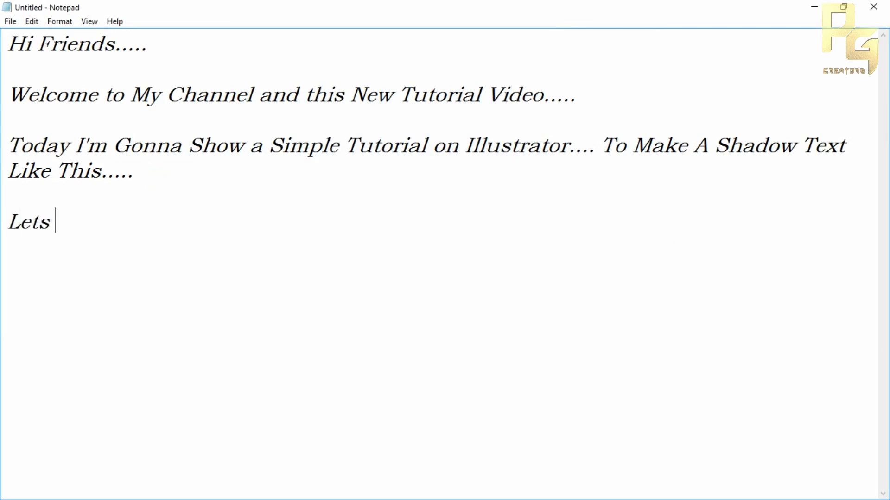
type("Get Into ")
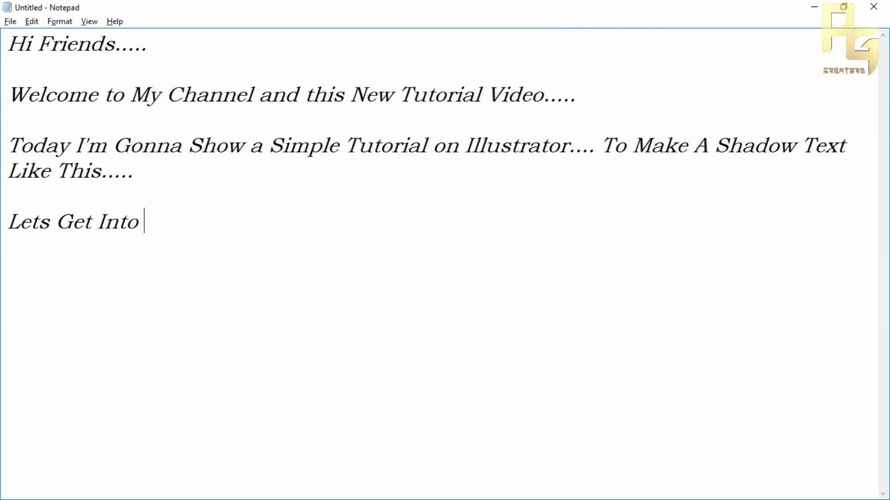
type("The TU")
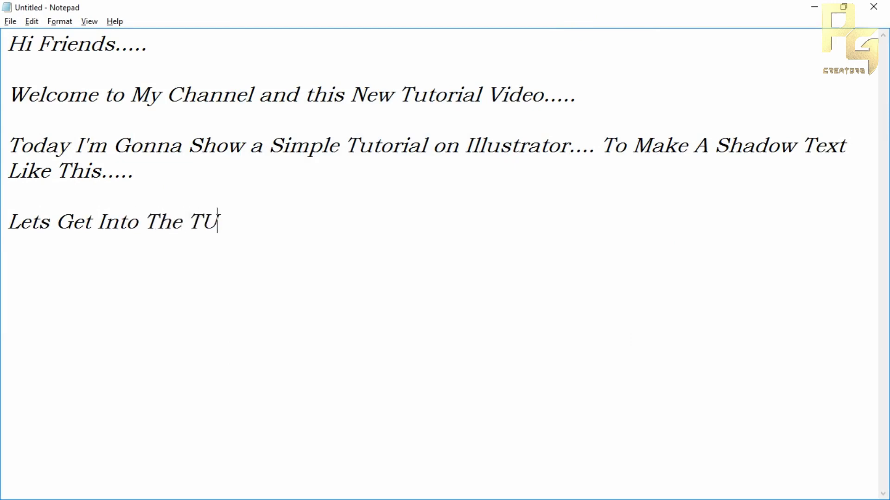
key("BackSpace")
type("utorial")
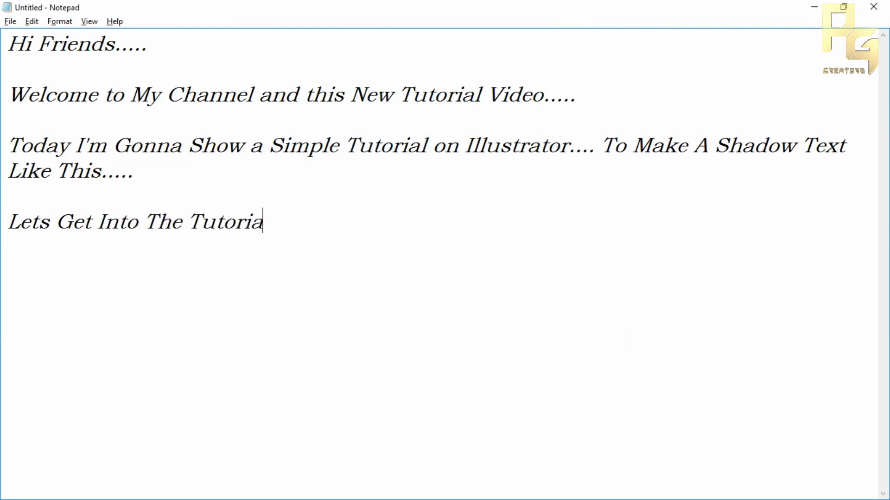
type(" fre")
key("BackSpace")
type("oe")
key("BackSpace")
key("BackSpace")
type("iends")
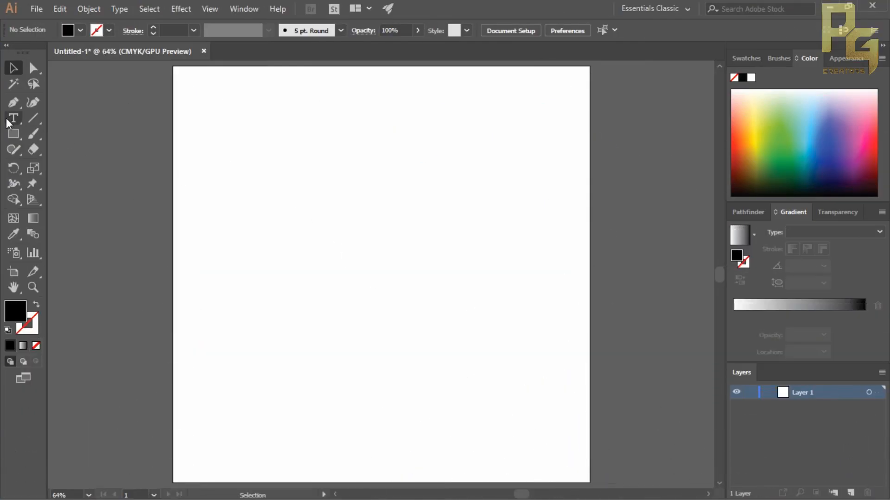
In Illustrator, add the point text "SHADOW" to the blank artboard in the No Continue Regular font at 100 pt.
left_click(13, 119)
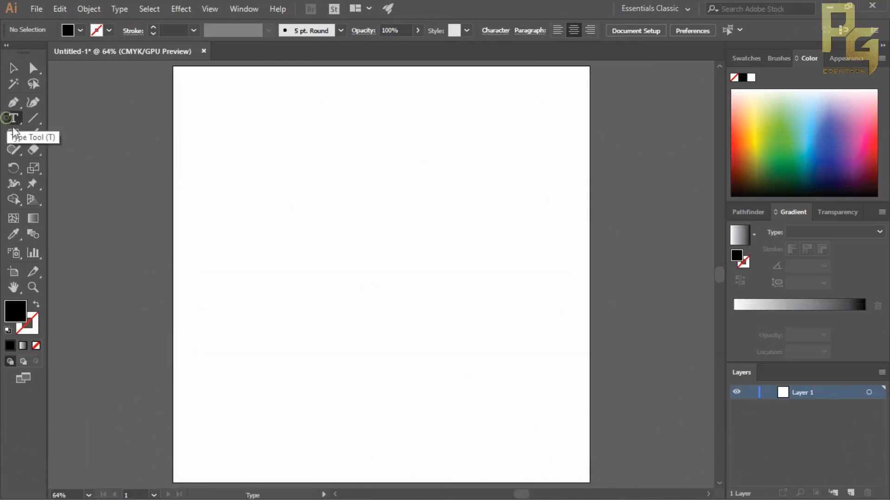
left_click(293, 243)
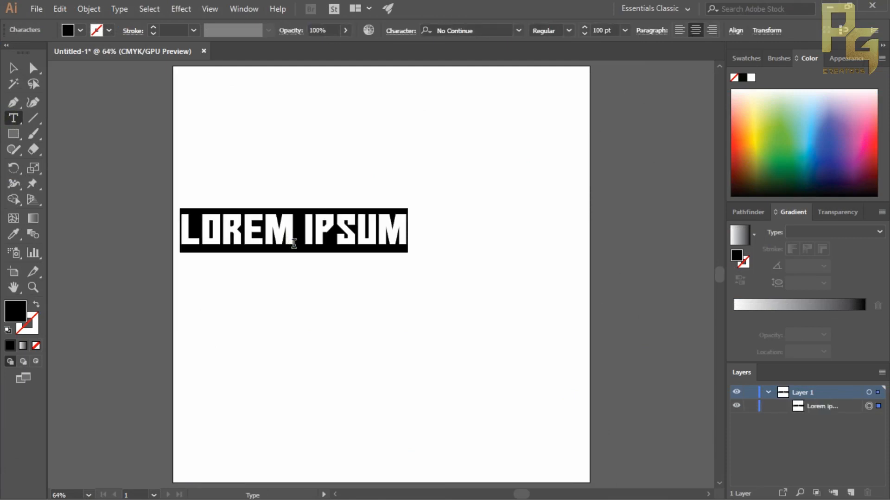
left_click(480, 30)
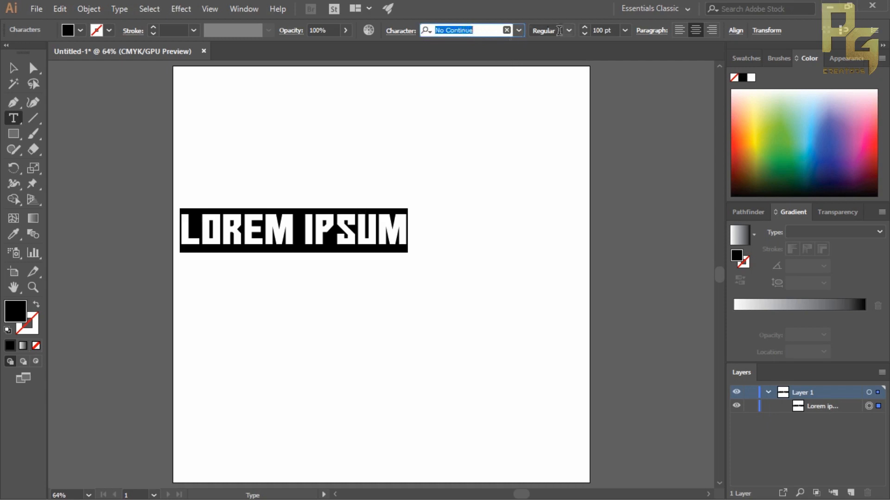
left_click(553, 31)
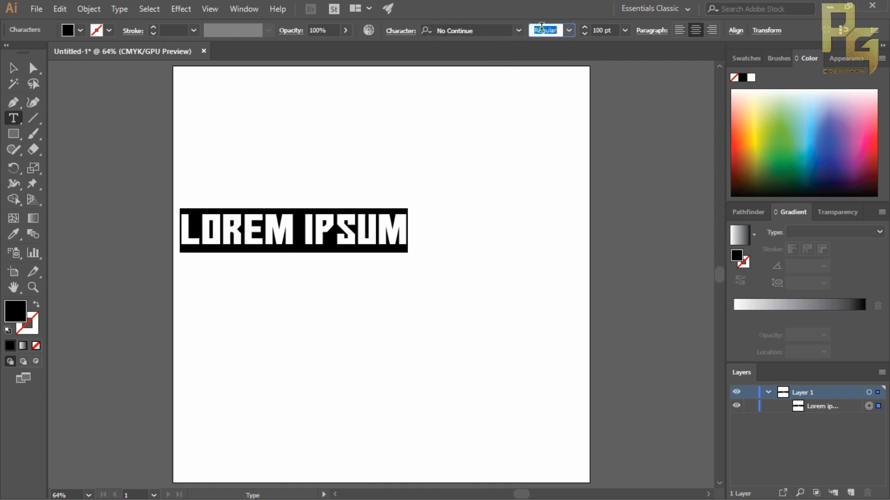
left_click(603, 30)
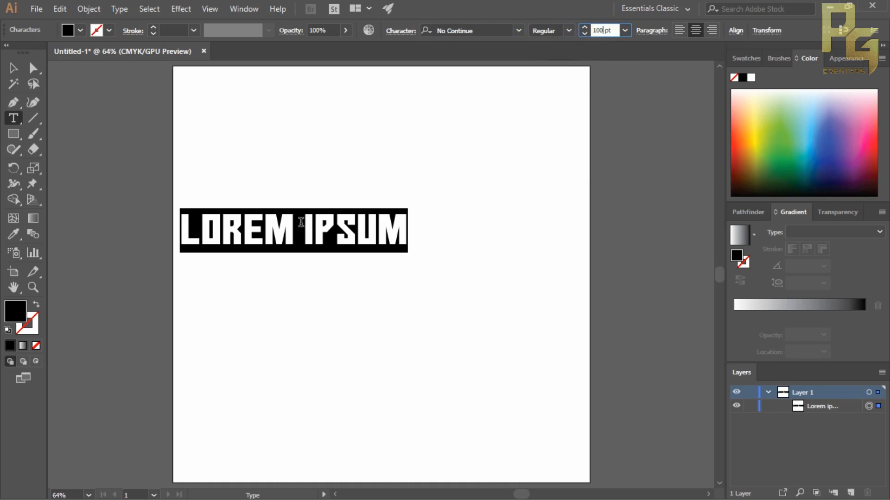
left_click(295, 227)
key("ctrl+a")
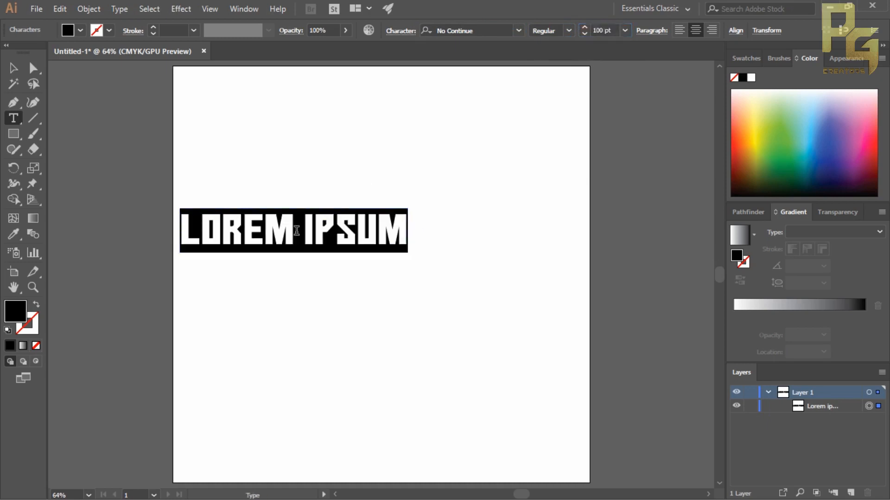
type("SHADOW")
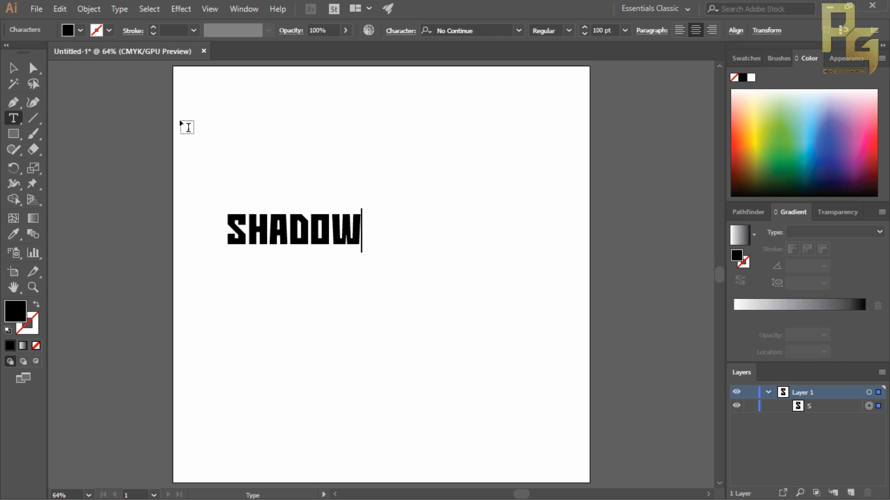
Finish editing the text, move SHADOW to the centre of the artboard, and deselect it.
key("Escape")
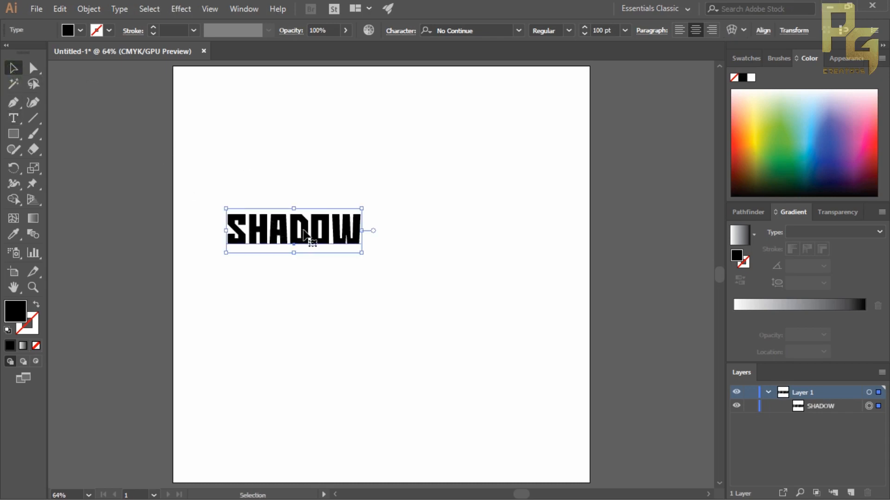
left_click_drag(303, 234, 392, 264)
left_click(391, 298)
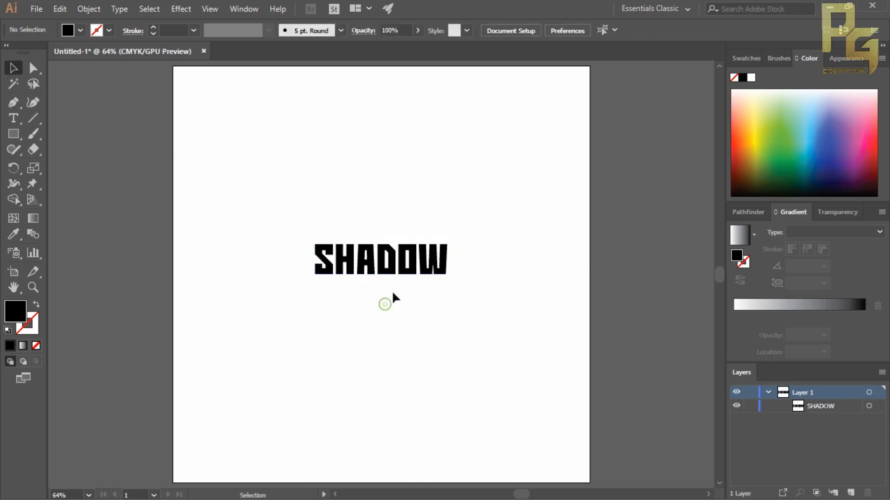
Set the SHADOW text's font size to 150 pt.
left_click(398, 273)
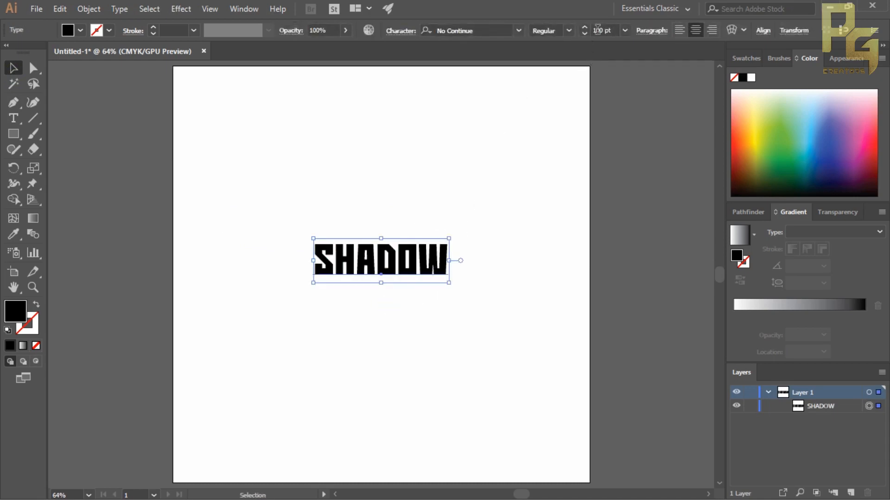
double_click(598, 30)
type("120")
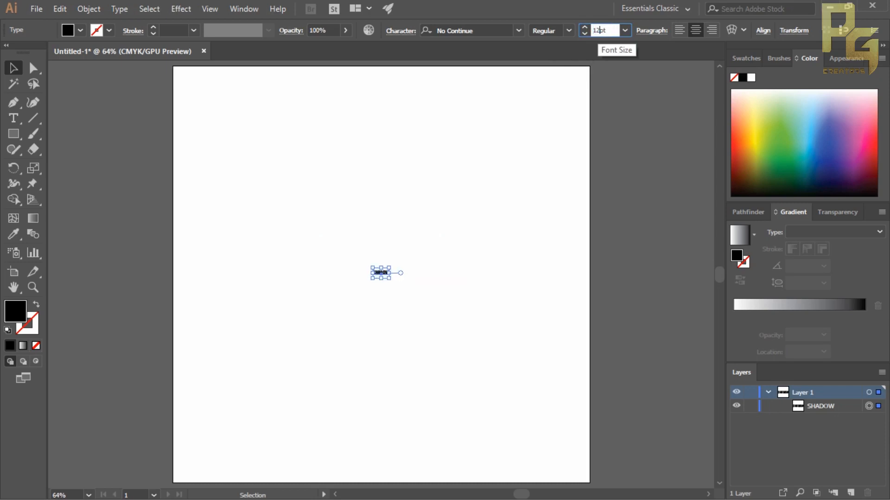
key("Return")
left_click(598, 30)
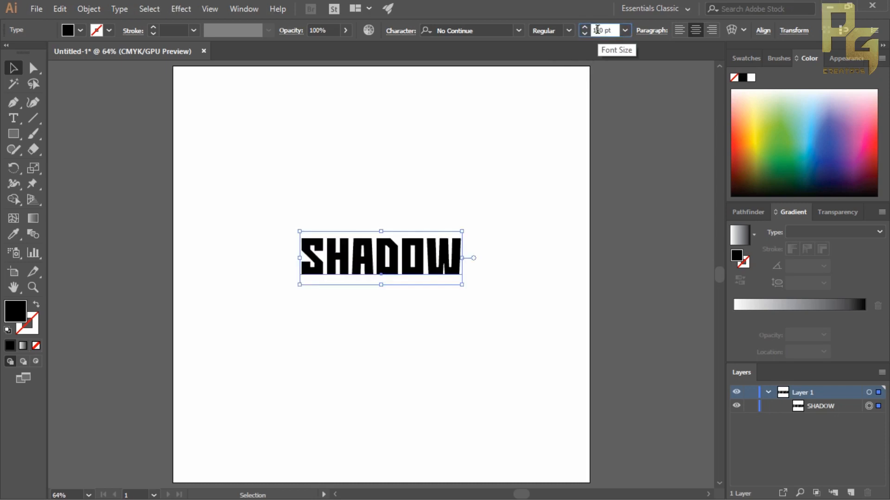
type("150")
key("Return")
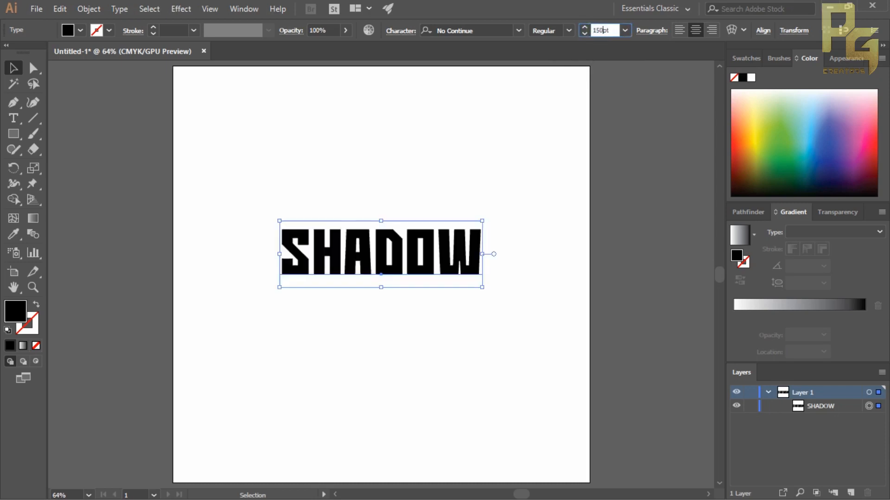
Copy the SHADOW text and paste the duplicate in front of the original, leaving nothing selected.
left_click(405, 341)
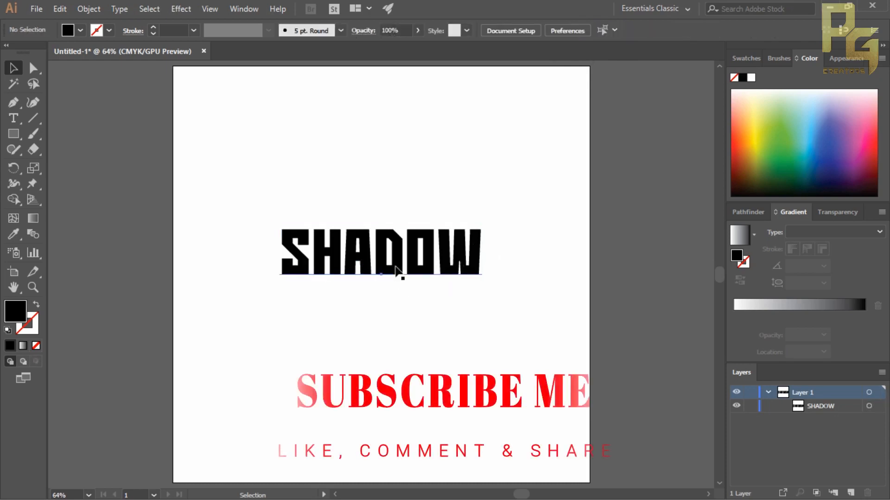
left_click(395, 272)
left_click(377, 320)
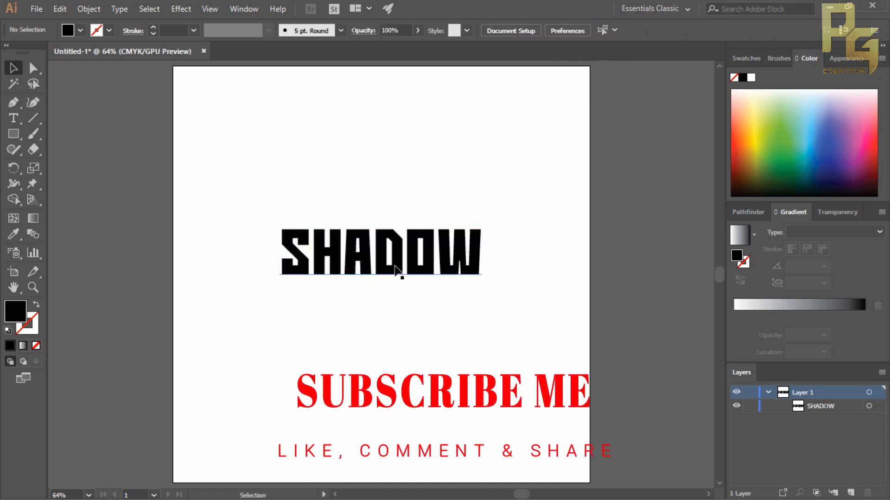
left_click(399, 270)
left_click(59, 9)
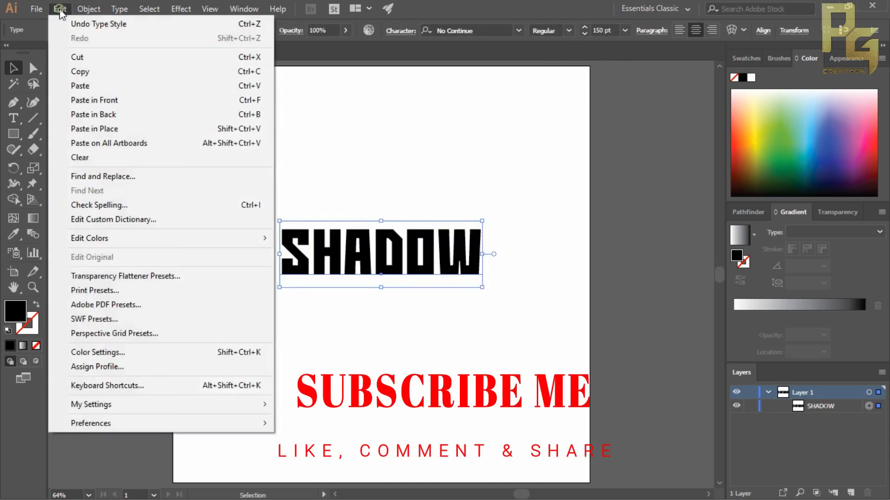
left_click(84, 69)
left_click(60, 9)
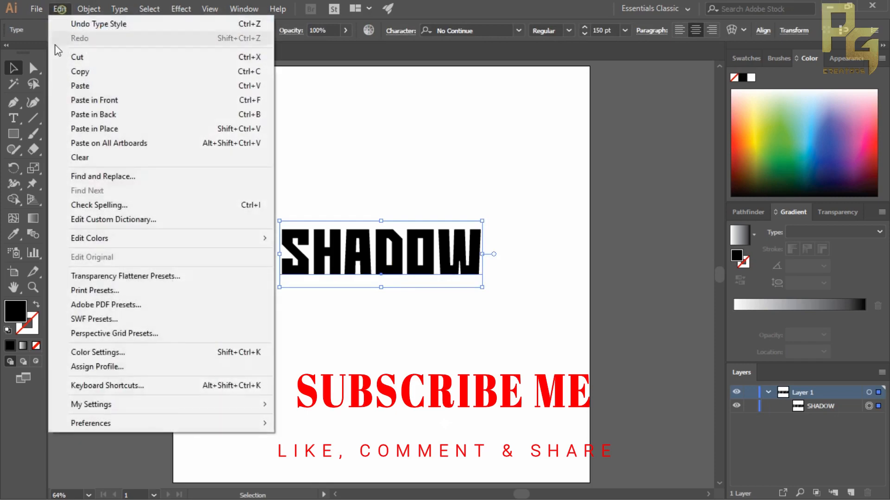
left_click(116, 96)
left_click(345, 172)
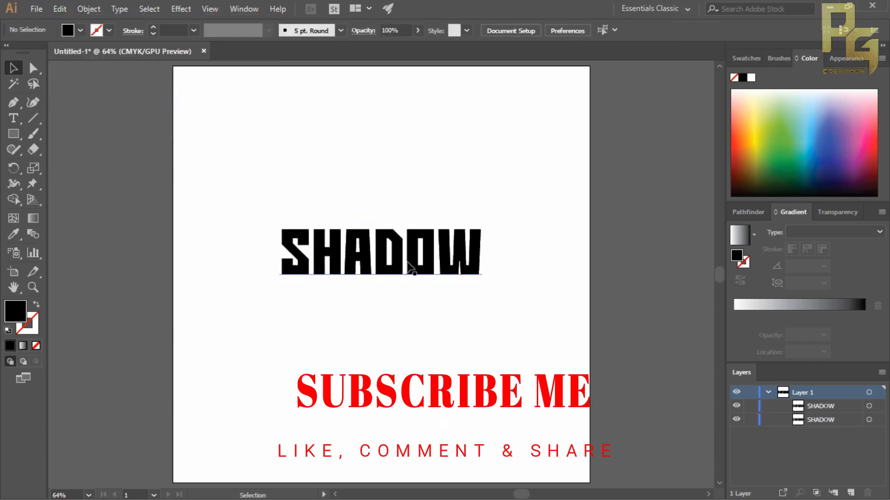
left_click(407, 262)
left_click(494, 344)
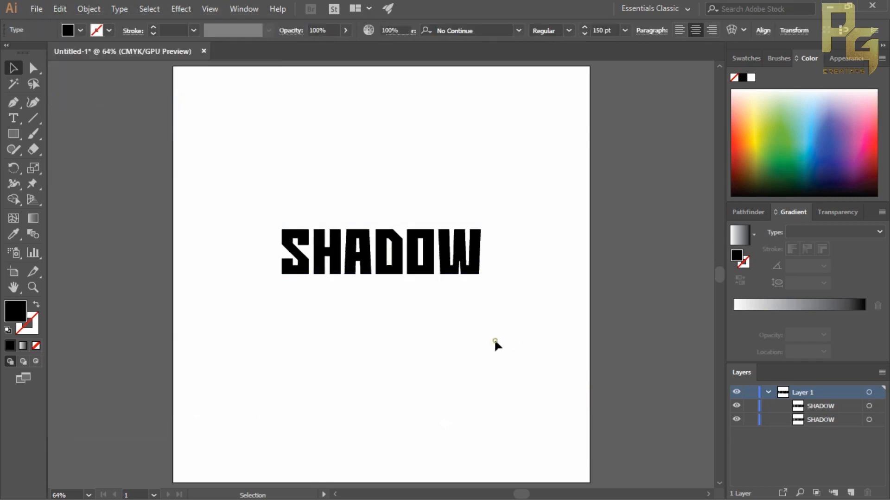
Hide the front SHADOW copy and select the original text beneath it.
left_click(736, 406)
left_click(379, 351)
left_click(397, 264)
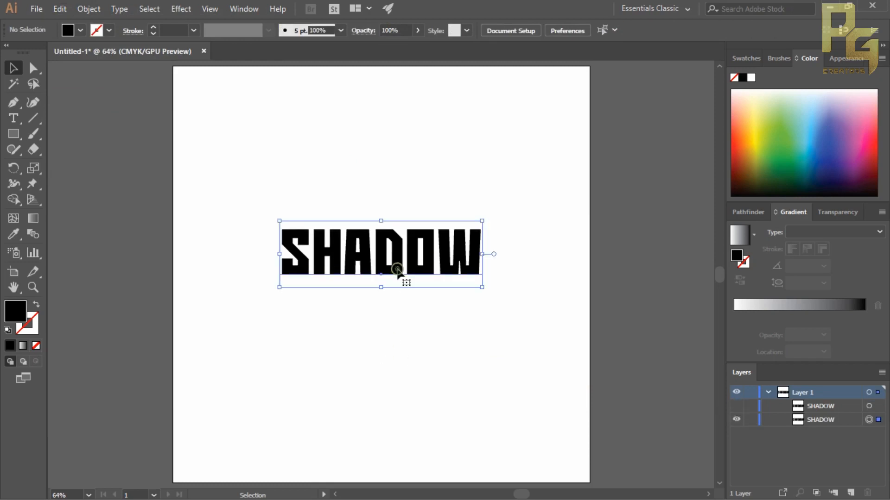
Try a Free Distort on the lower SHADOW text, pulling its upper corners below the baseline and outward, and undo it.
left_click(210, 10)
mouse_move(181, 9)
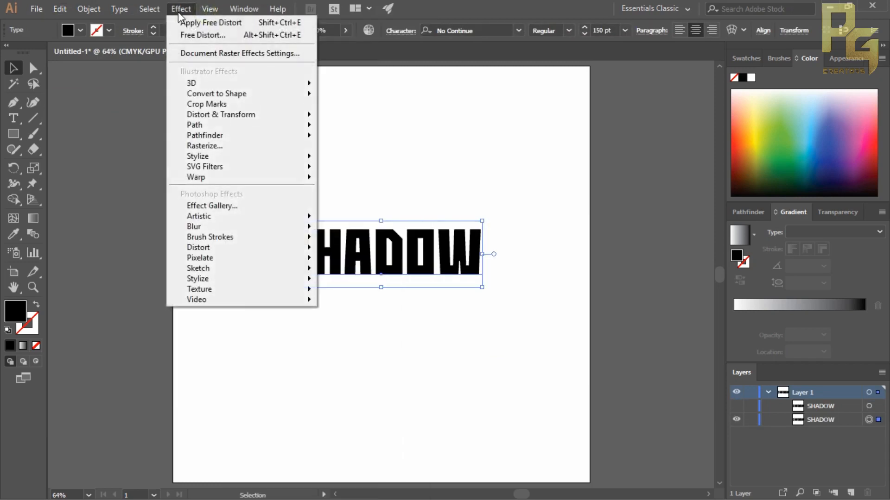
mouse_move(218, 115)
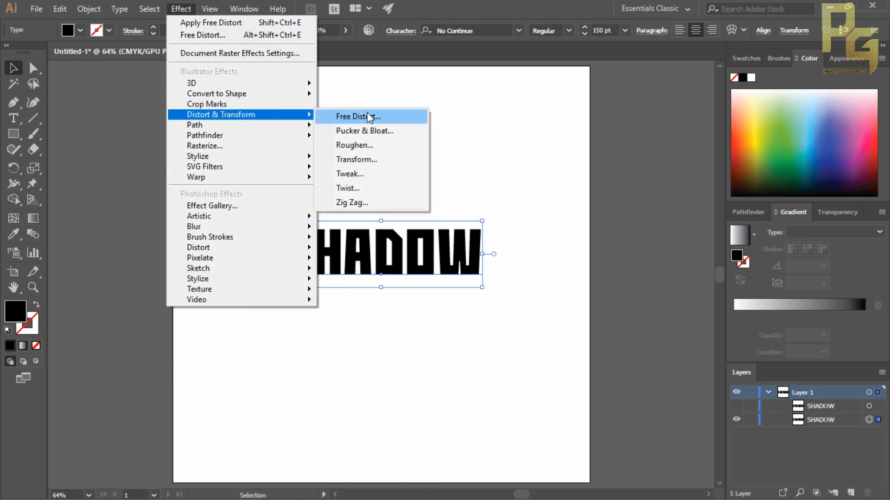
left_click(364, 118)
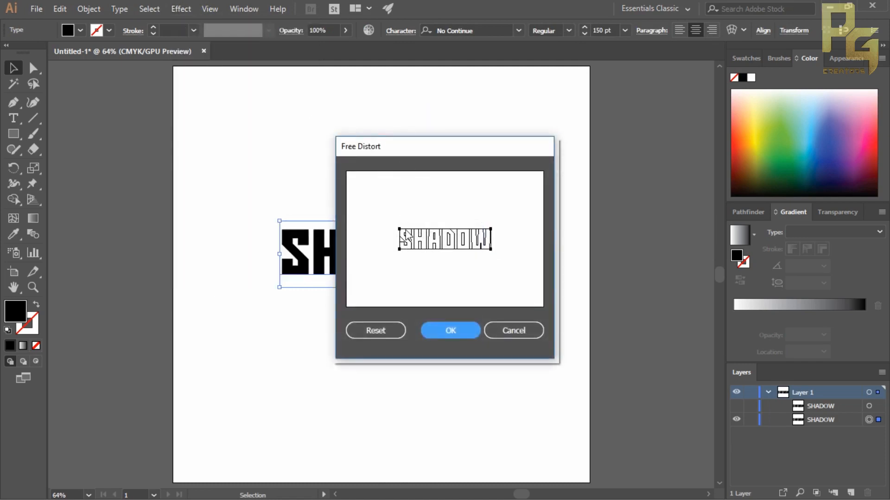
left_click_drag(402, 231, 400, 268)
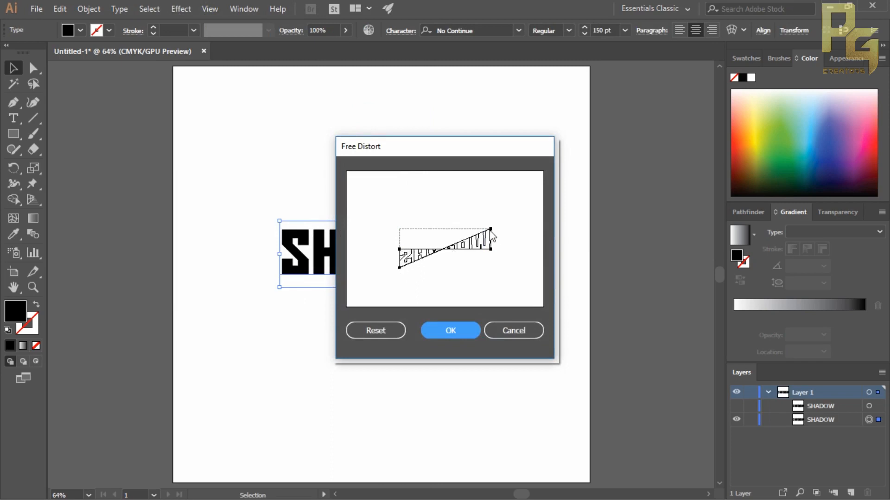
left_click_drag(492, 229, 510, 280)
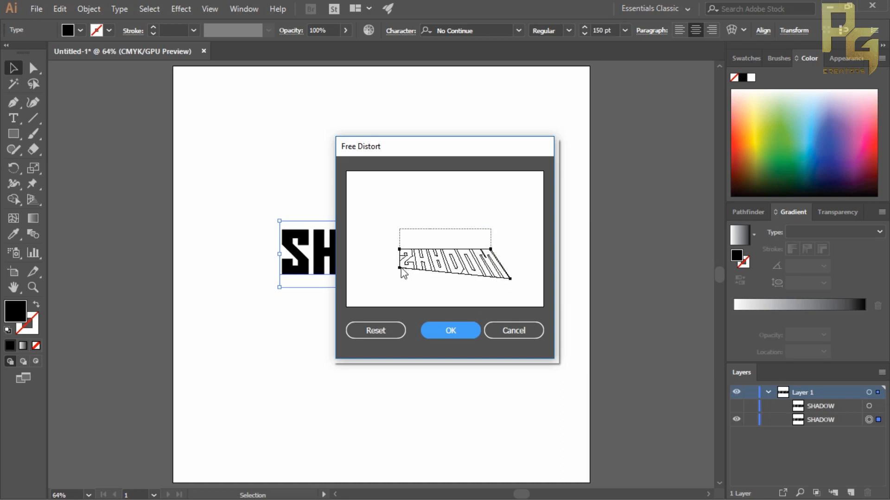
left_click_drag(401, 269, 380, 279)
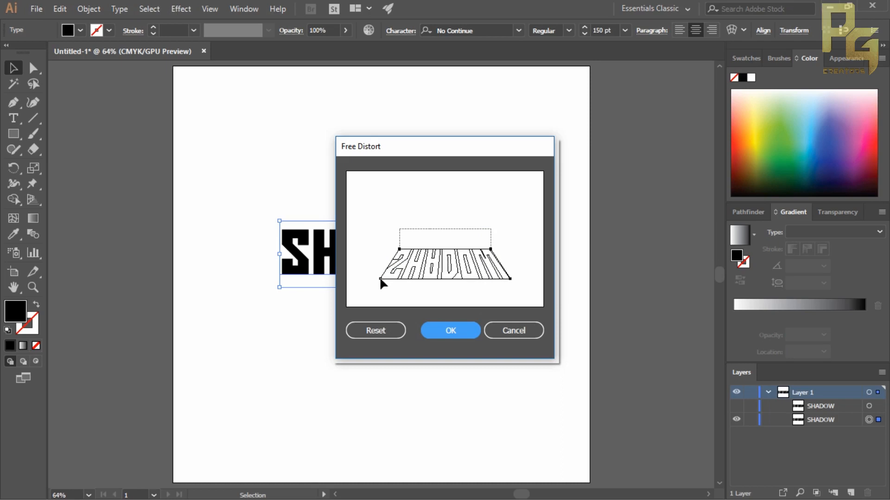
left_click_drag(511, 279, 517, 280)
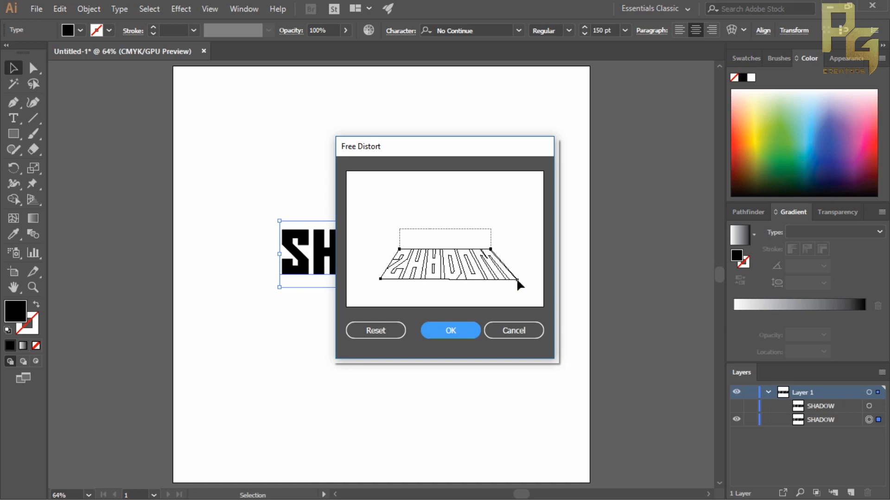
left_click(451, 330)
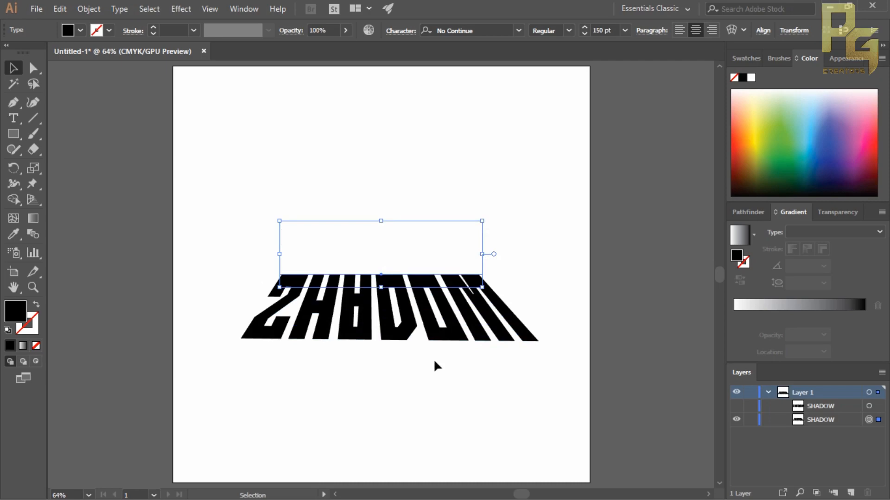
key("ctrl+z")
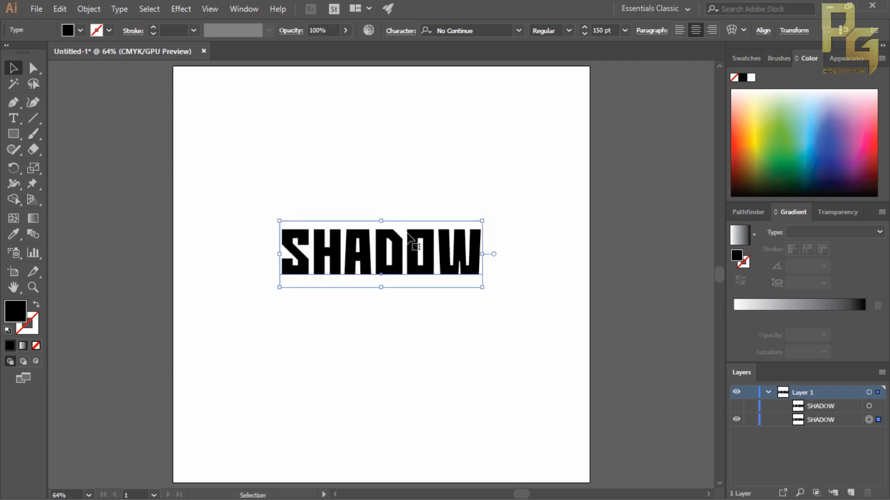
Apply Free Distort to the lower SHADOW text, moving its upper corners below the baseline and outward to form a level, widening cast shadow.
left_click(180, 10)
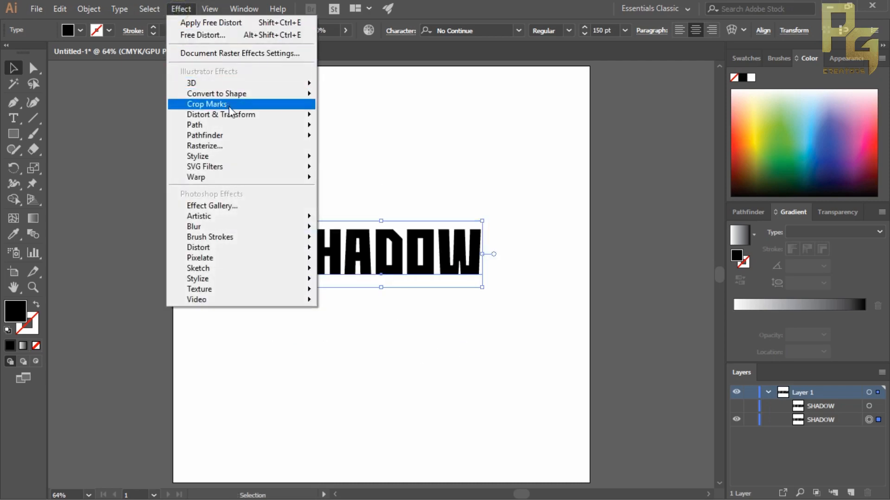
mouse_move(232, 115)
left_click(357, 116)
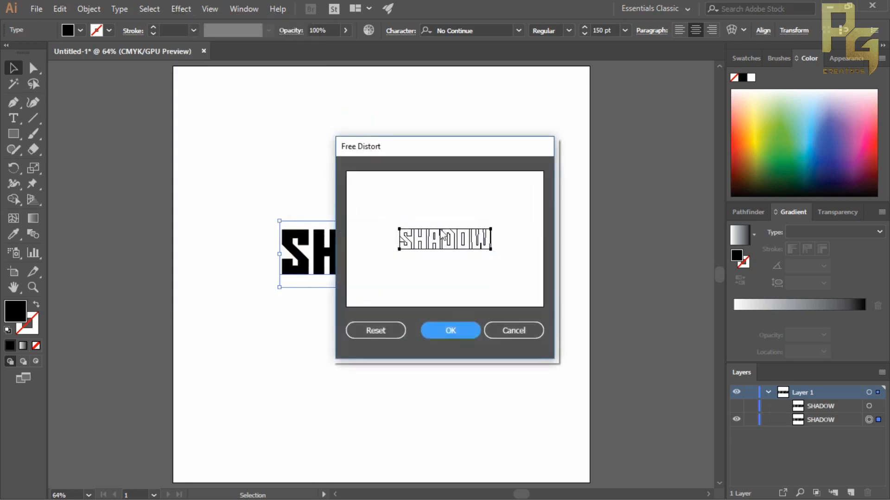
left_click_drag(400, 230, 380, 276)
left_click_drag(492, 229, 520, 276)
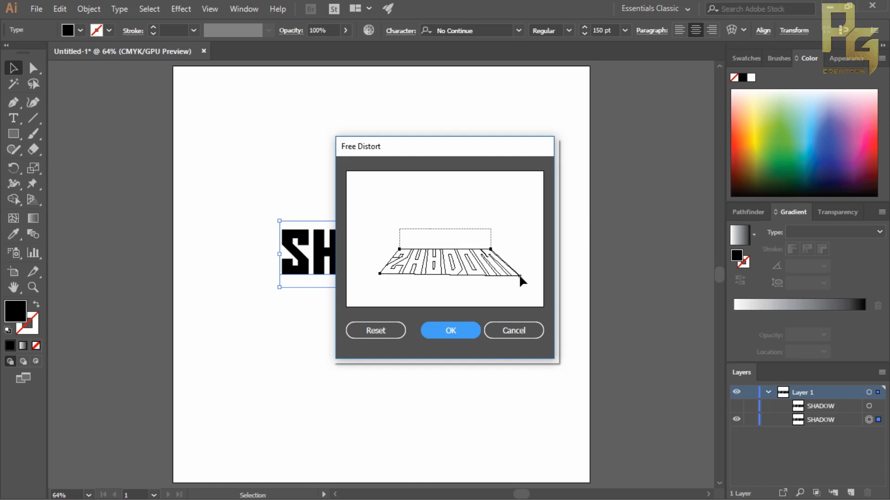
left_click_drag(380, 275, 375, 277)
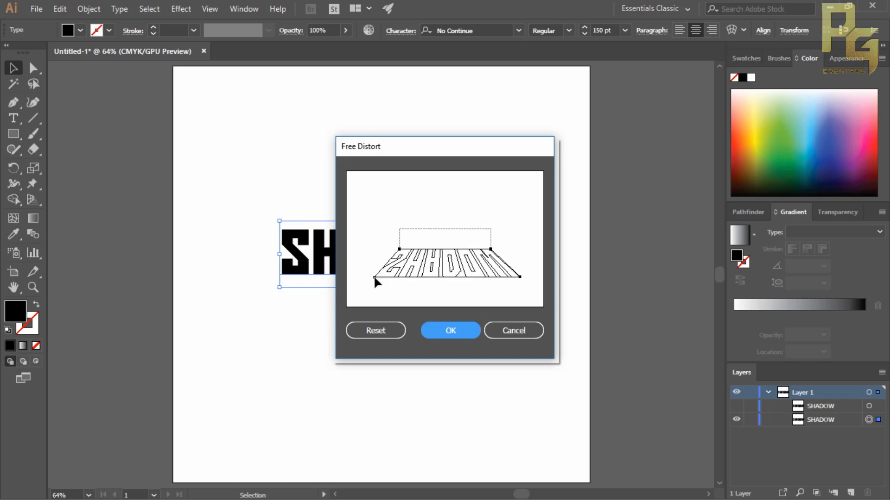
left_click_drag(521, 278, 522, 279)
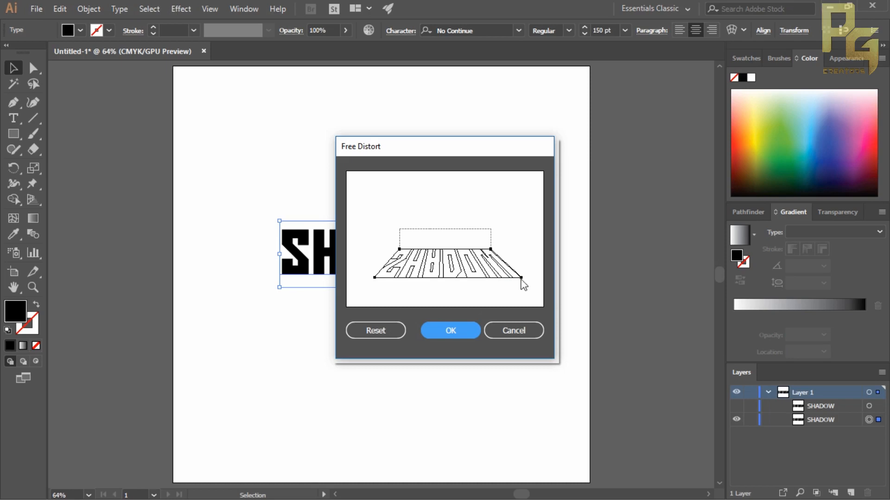
left_click(449, 332)
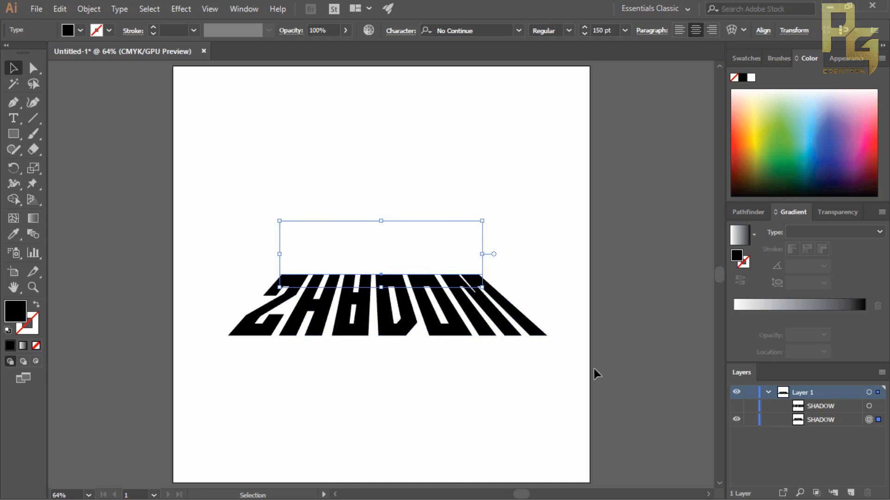
Expand the appearance of the distorted shadow text and deselect it.
left_click(89, 9)
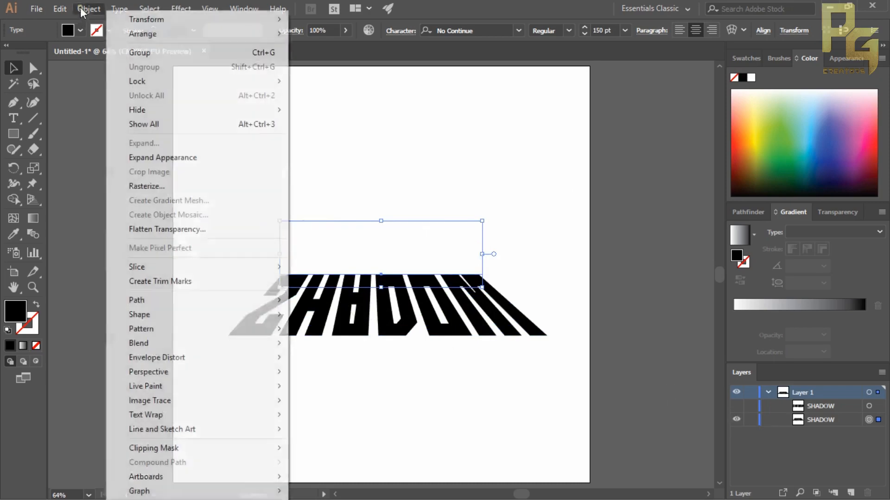
left_click(180, 159)
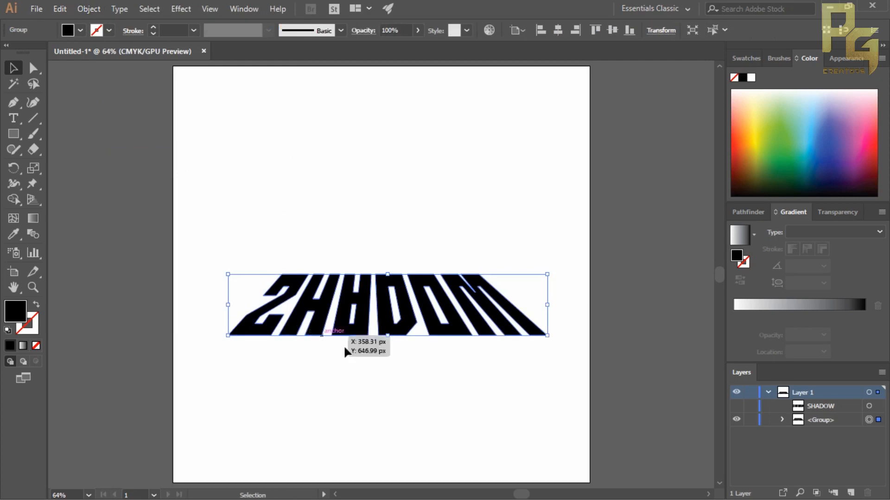
left_click(380, 377)
left_click(388, 334)
left_click(428, 376)
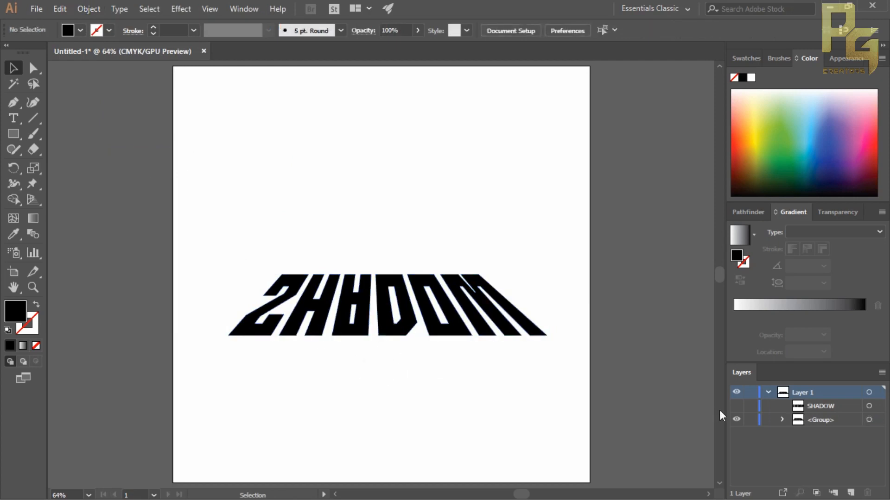
Show the hidden front SHADOW text again above the distorted shadow, leaving it deselected.
left_click(737, 409)
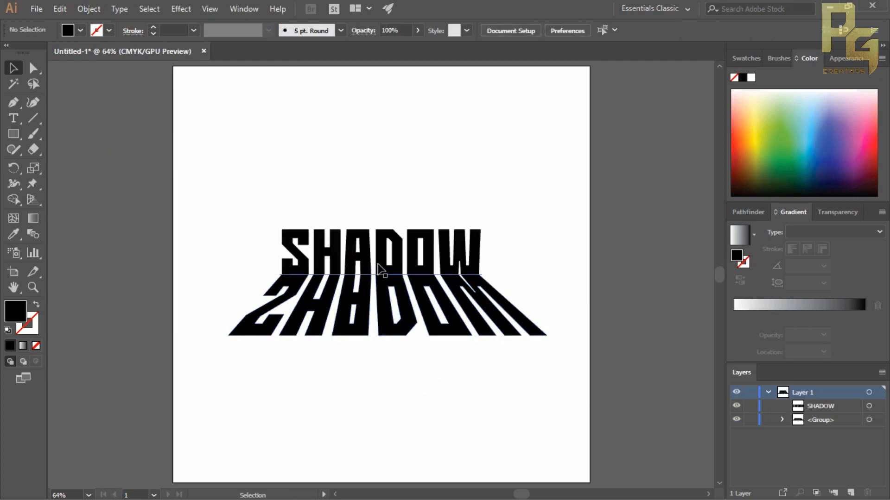
left_click(378, 264)
left_click(397, 376)
Fill the distorted shadow group with the white-to-black linear gradient swatch.
left_click(387, 334)
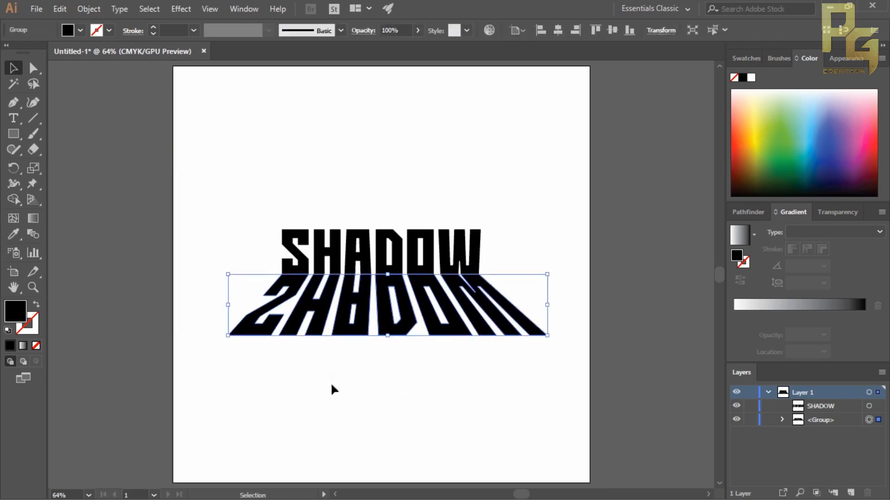
left_click(80, 30)
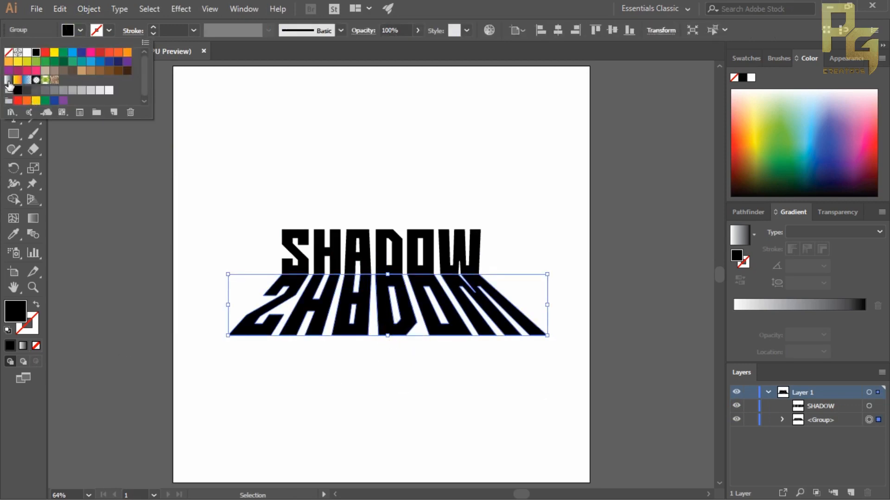
left_click(9, 80)
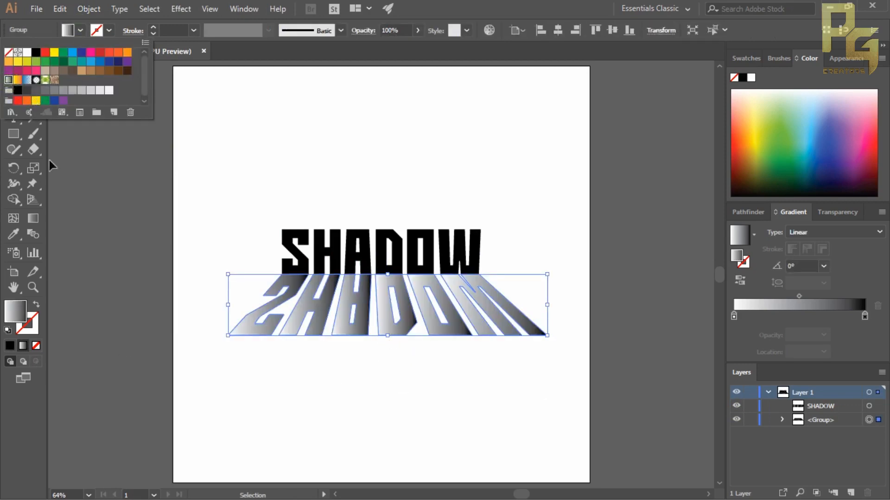
left_click(328, 373)
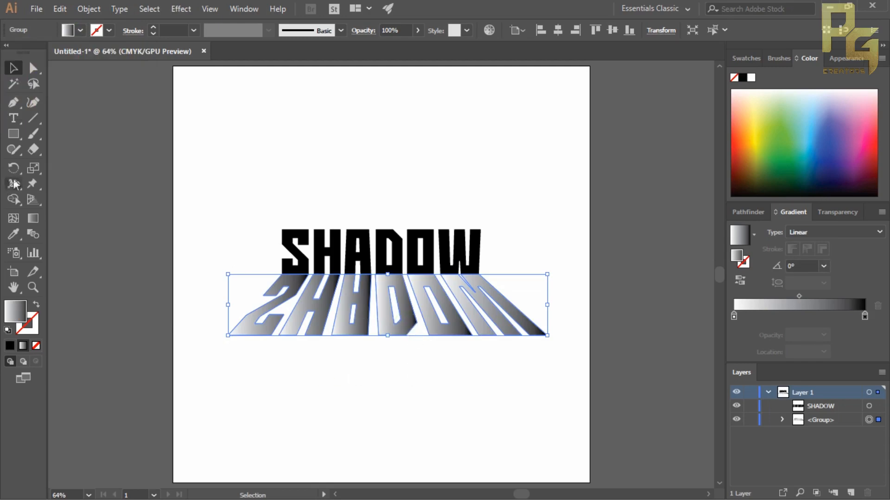
Set the opacity of the shadow gradient's white stop to 0%.
double_click(734, 317)
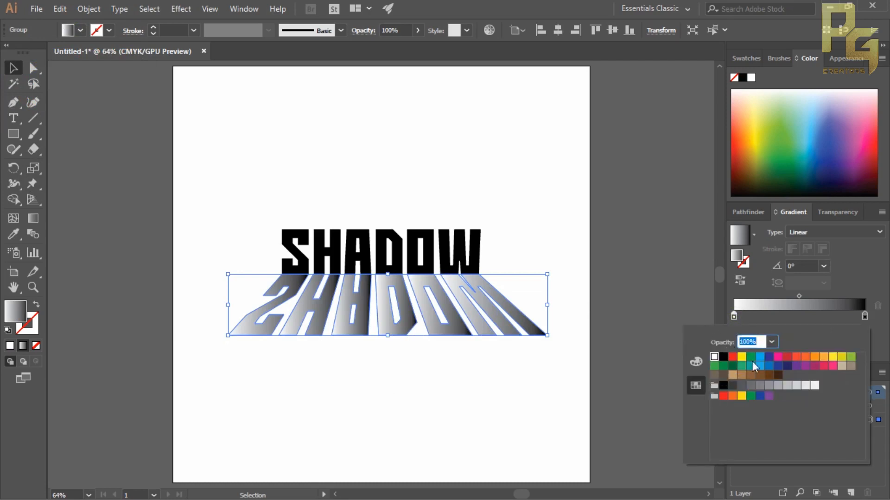
type("0")
key("Return")
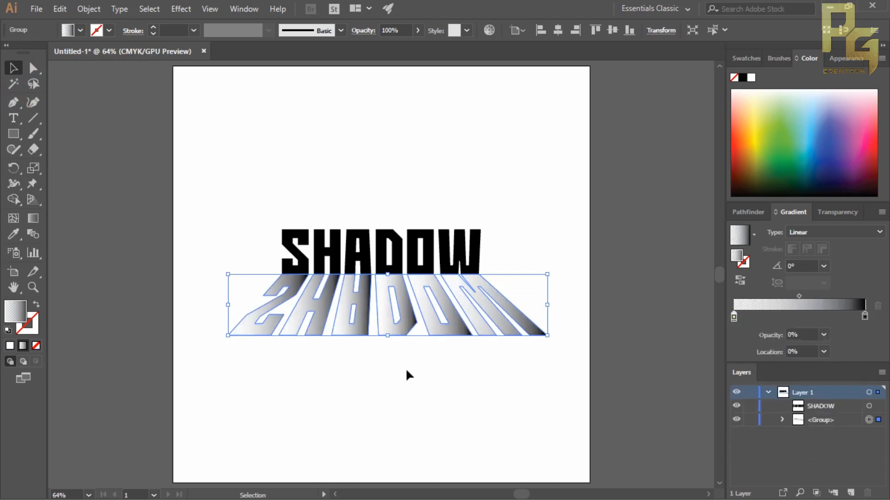
Redirect the shadow's gradient vertically with the Gradient tool so it fades from dark at the text baseline to transparent below, and deselect it.
left_click(409, 375)
left_click(415, 329)
key("g")
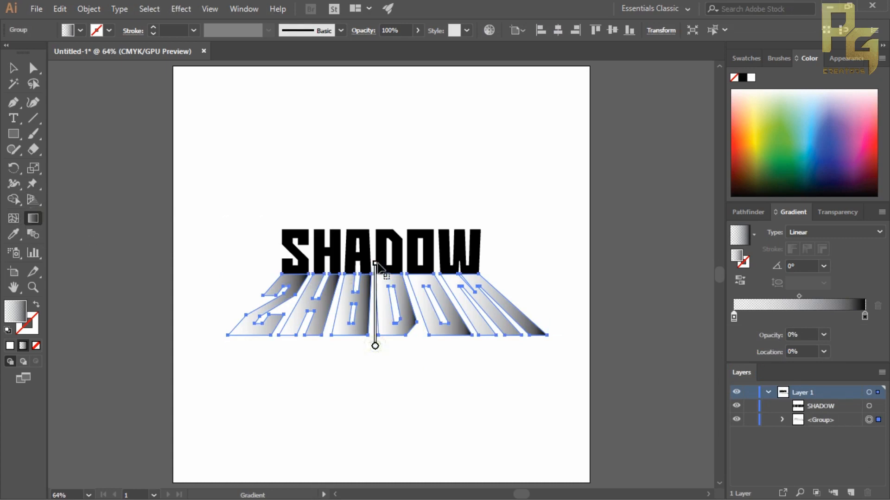
left_click_drag(372, 342, 375, 274)
left_click_drag(372, 337, 378, 252)
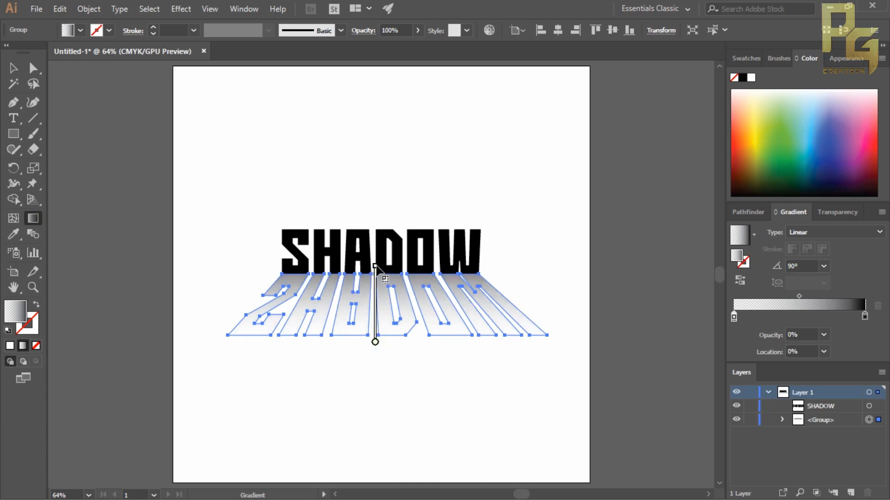
left_click_drag(374, 340, 373, 278)
key("v")
left_click(430, 394)
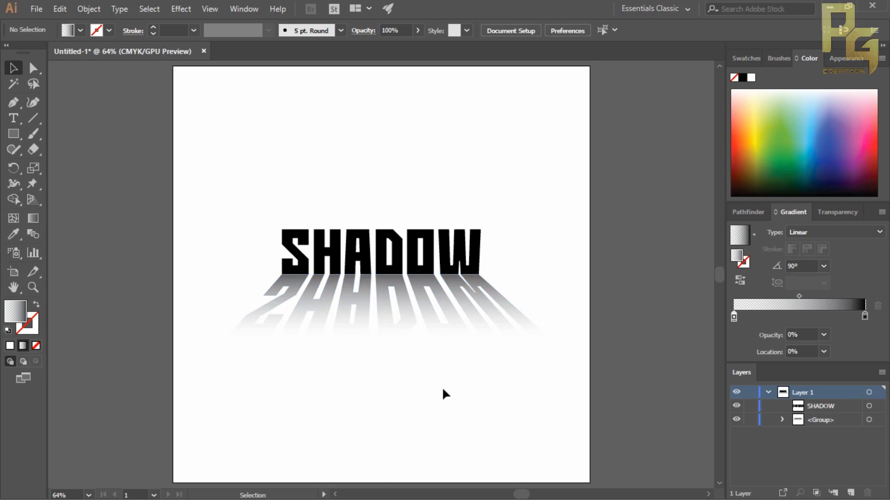
Redraw the shadow group's gradient vertically from just below its lower edge to slightly above the text baseline, leaving it deselected.
left_click(380, 330)
key("g")
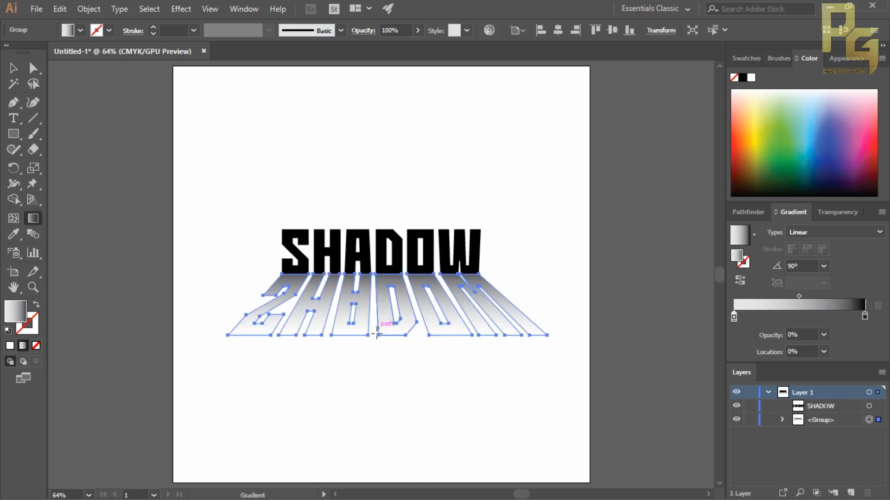
left_click_drag(371, 348, 374, 267)
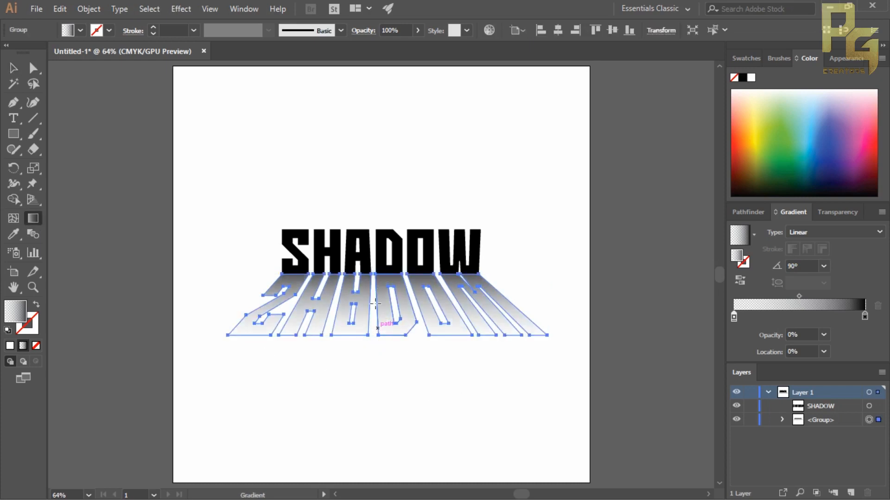
key("v")
left_click(387, 361)
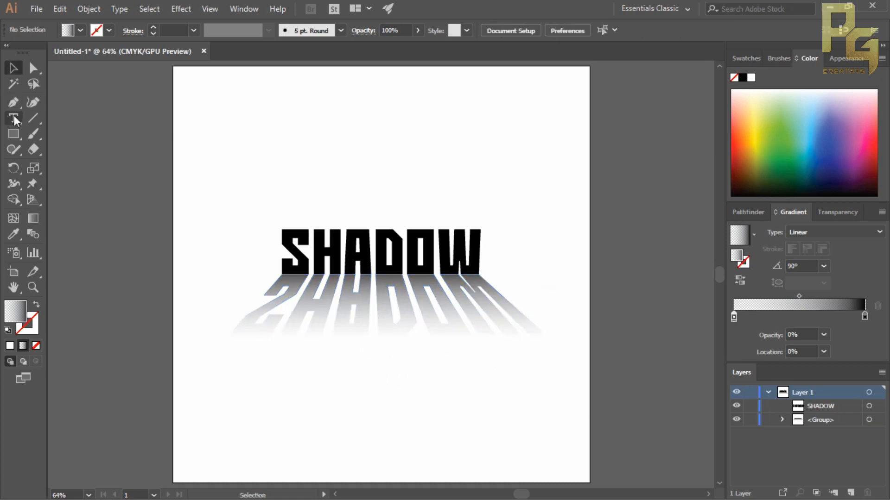
Draw a rectangle covering the entire artboard.
left_click(14, 134)
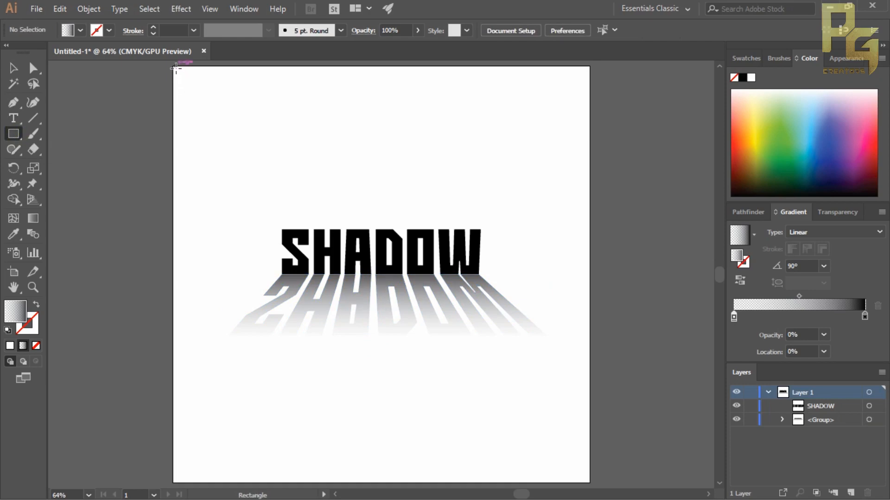
left_click_drag(172, 66, 589, 482)
key("v")
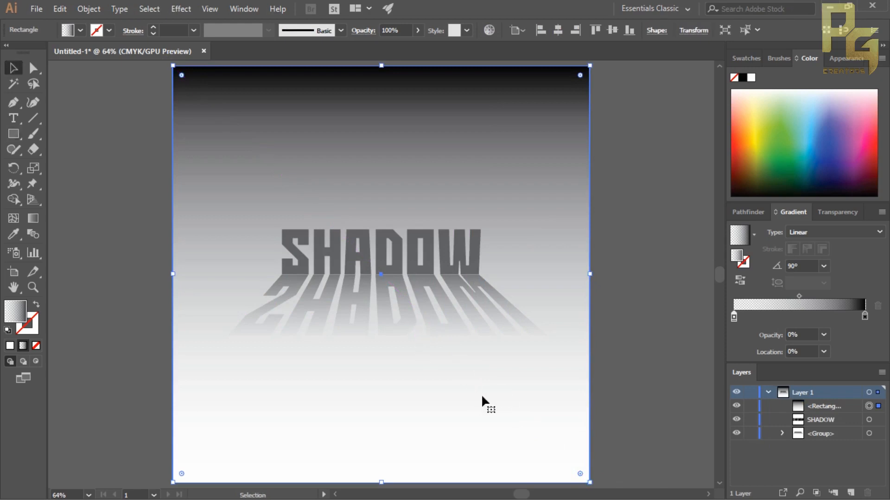
Fill the artboard-sized rectangle with the bright blue swatch and keep it selected.
left_click(202, 131)
left_click(80, 31)
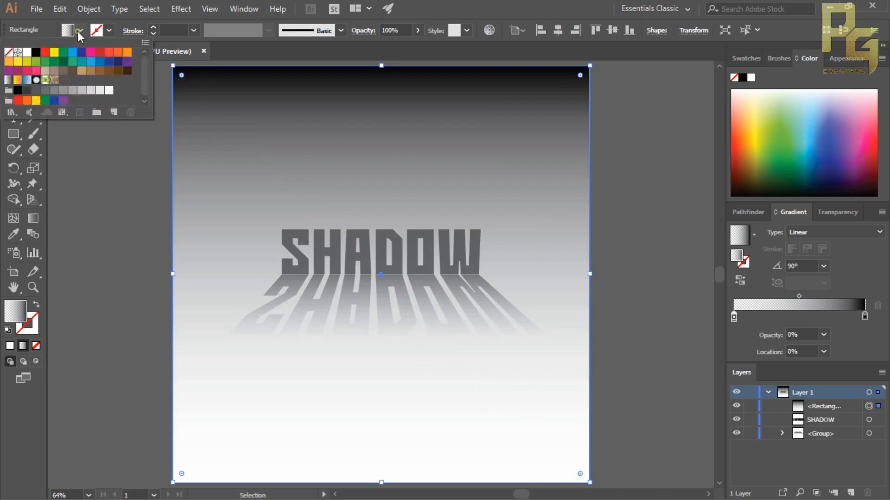
left_click(72, 52)
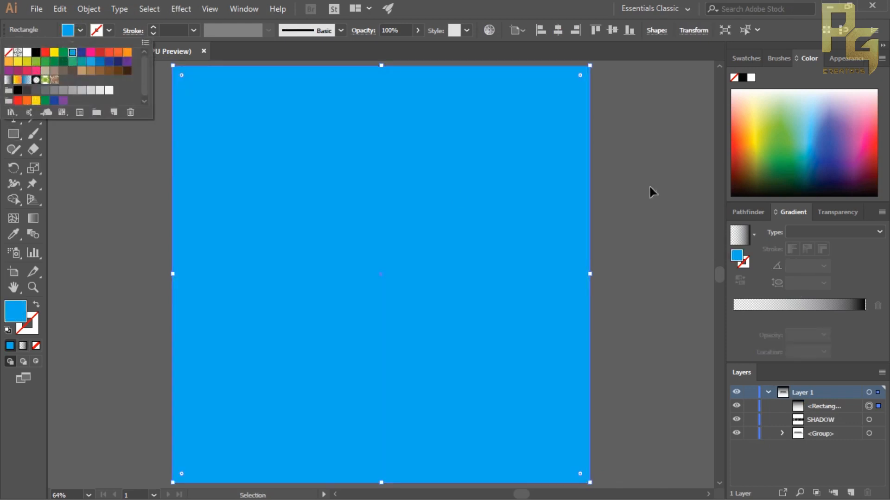
left_click(650, 190)
left_click(649, 190)
left_click(549, 212)
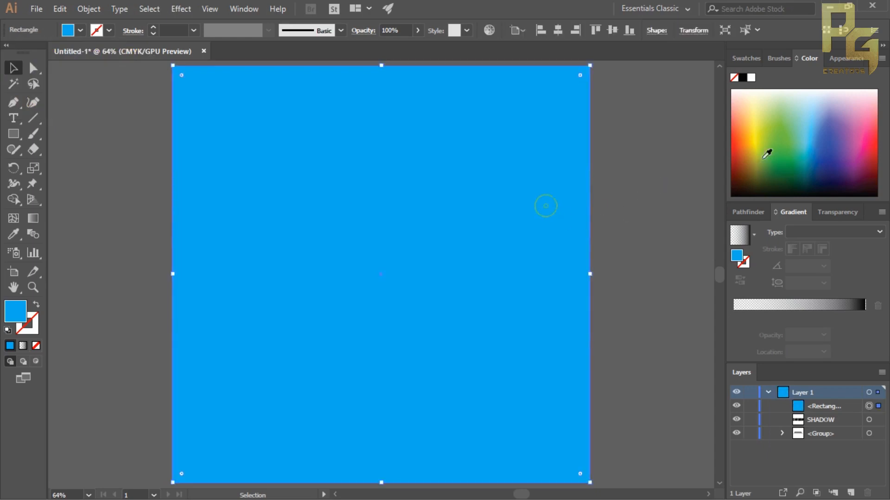
Lighten the rectangle's fill to C 20%, M 0%, Y 0%, K 0%.
left_click(842, 58)
left_click(795, 128, "shift")
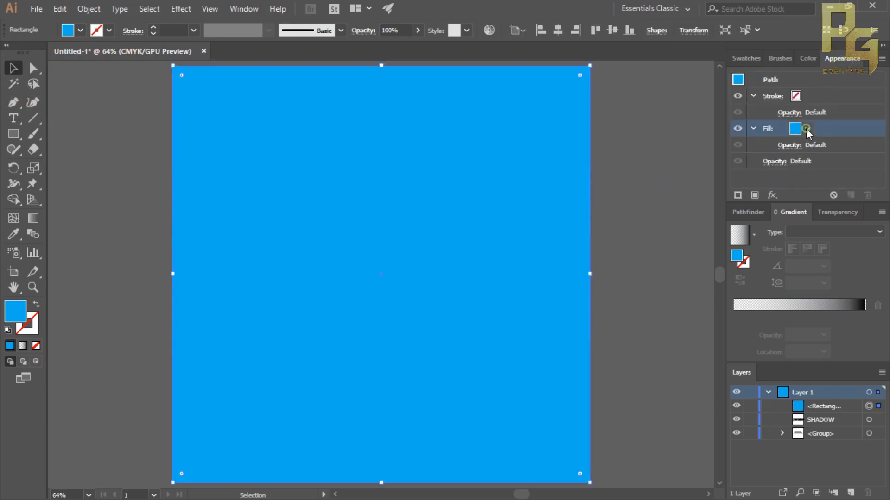
left_click(714, 155)
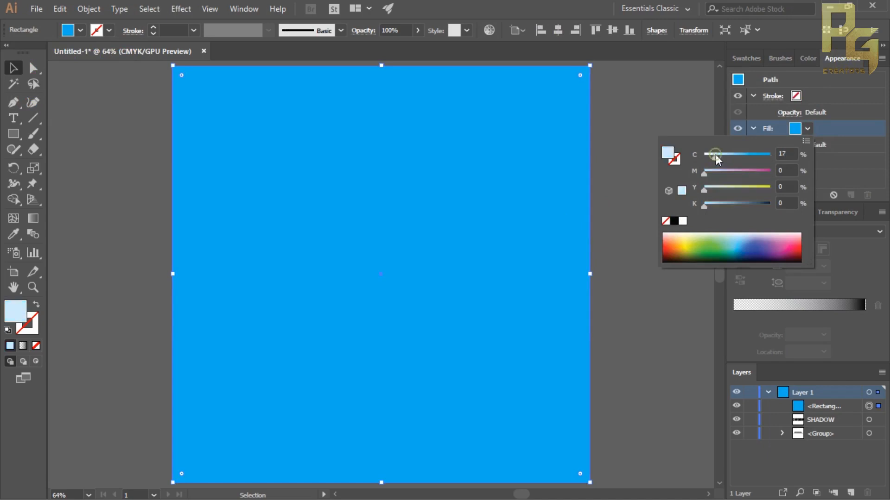
left_click_drag(718, 156, 718, 157)
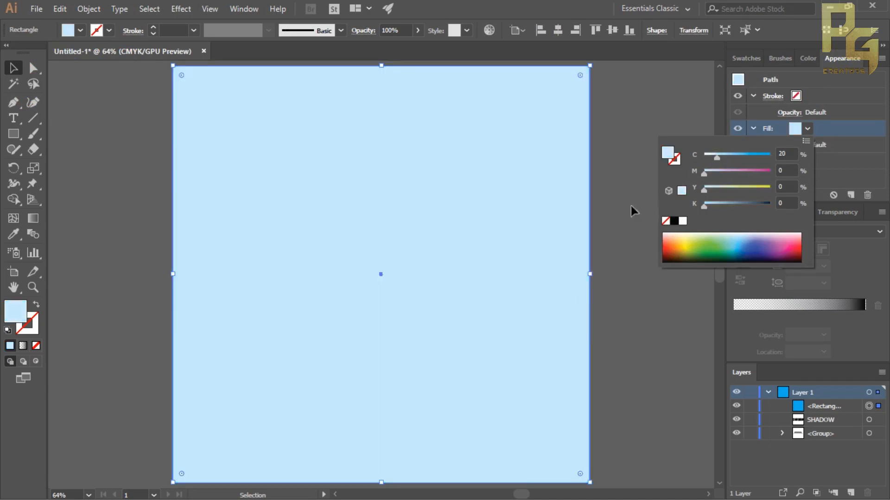
left_click(630, 207)
left_click(613, 200)
Send the light-blue rectangle to the back behind the text and shadow, and lock it.
left_click(505, 331)
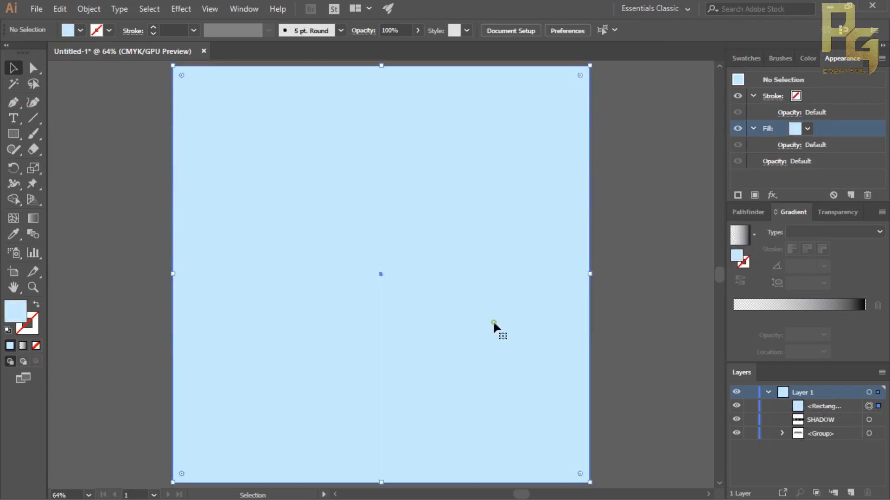
right_click(503, 321)
mouse_move(557, 255)
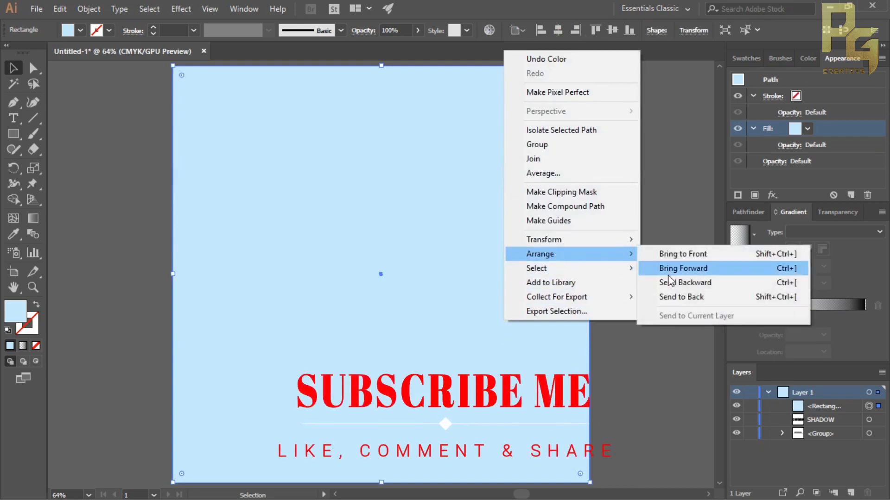
left_click(680, 296)
left_click(666, 324)
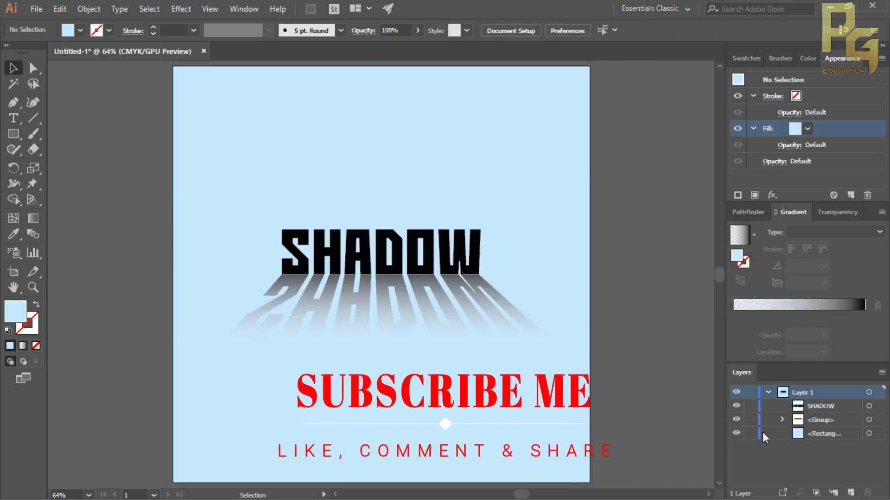
left_click(820, 434)
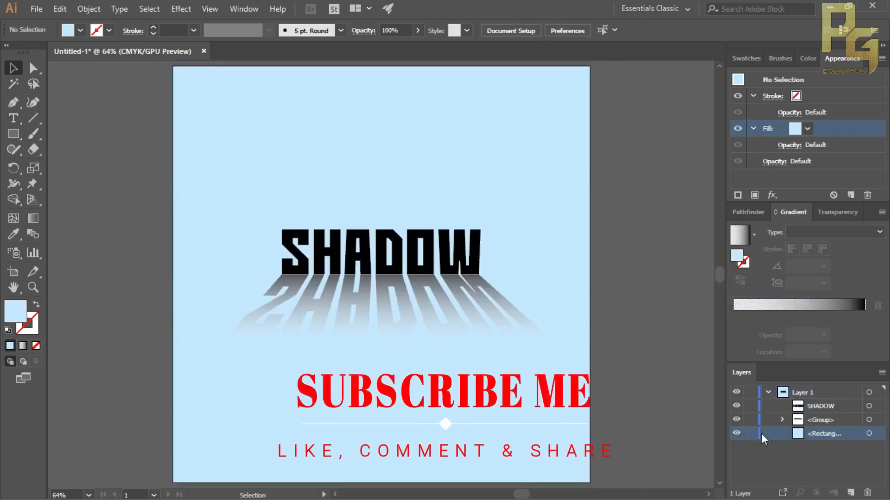
left_click(748, 434)
Scale up the SHADOW text and its cast shadow together from their centre, keeping proportions, and deselect them.
left_click_drag(203, 199, 519, 393)
left_click_drag(548, 335, 578, 374)
left_click(642, 386)
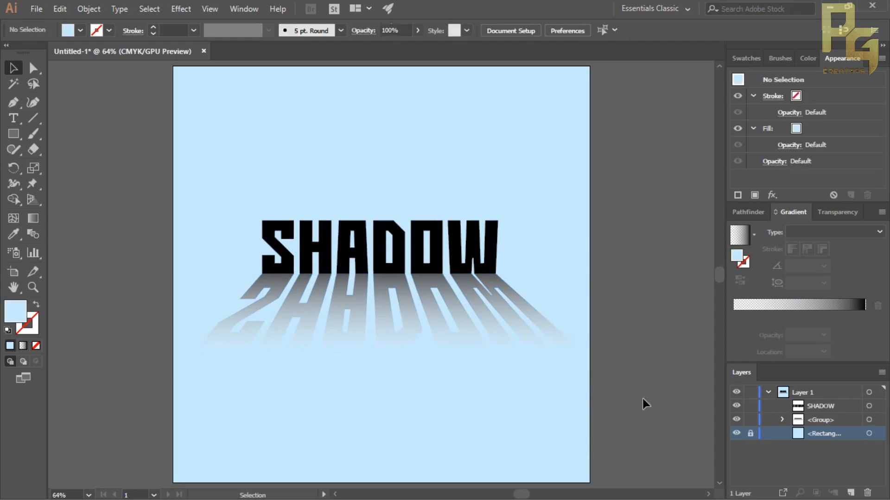
Hide the locked light-blue background rectangle, leaving nothing selected.
left_click(736, 434)
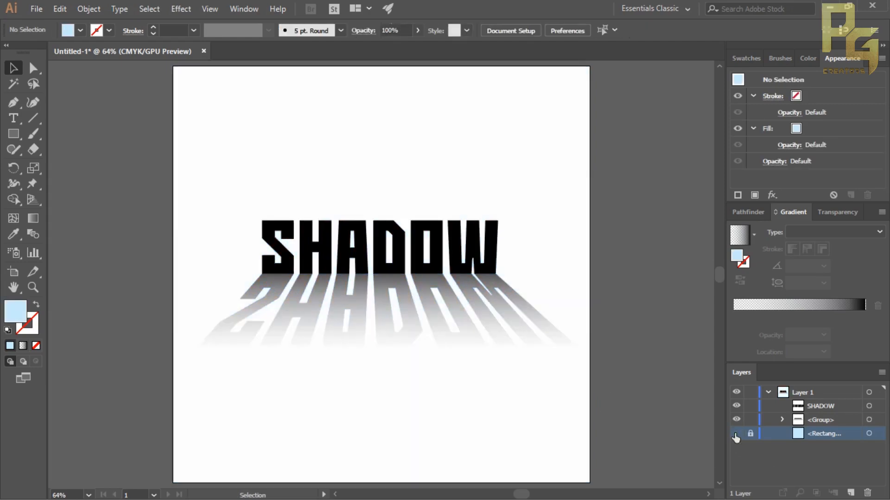
left_click(736, 433)
key("ctrl+a")
left_click(484, 447)
Redraw the enlarged shadow's gradient from its lower edge to well above the text baseline so it fades sooner, and deselect it.
left_click(397, 344)
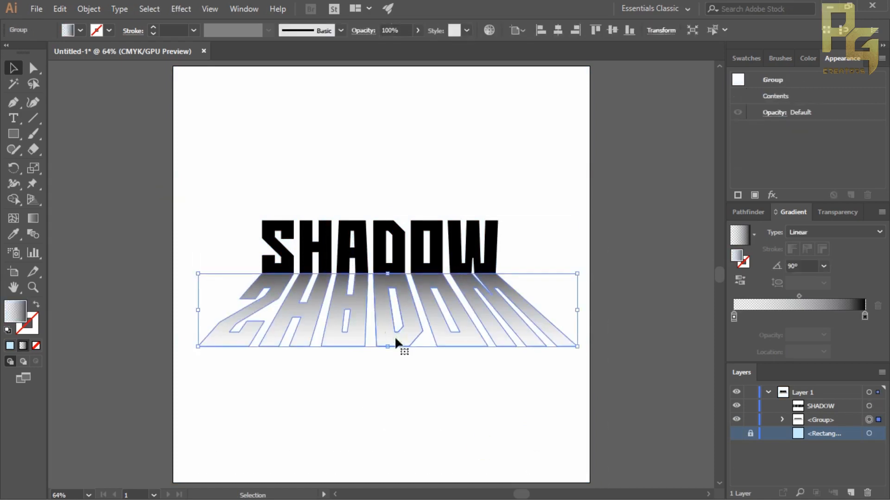
key("g")
left_click_drag(371, 349, 372, 258)
left_click_drag(371, 349, 377, 253)
key("v")
left_click(431, 411)
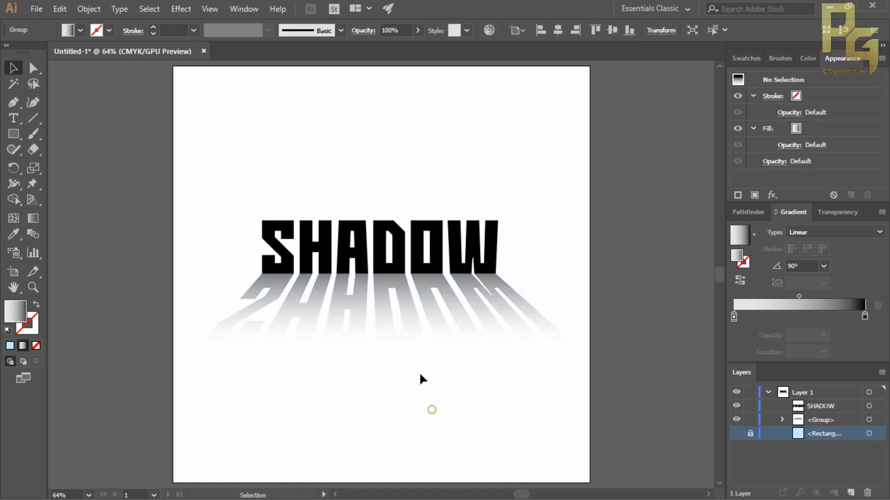
Move the shadow gradient's midpoint to 54.39% and deselect the shadow group.
left_click(405, 345)
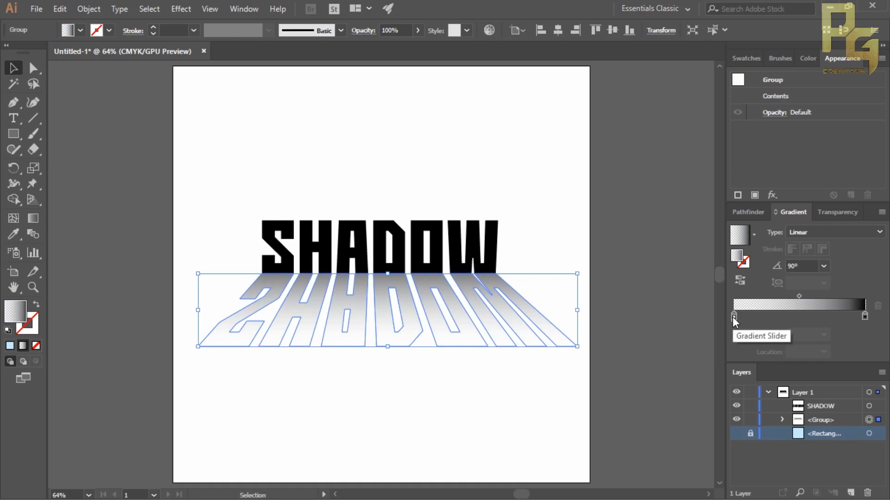
left_click(544, 410)
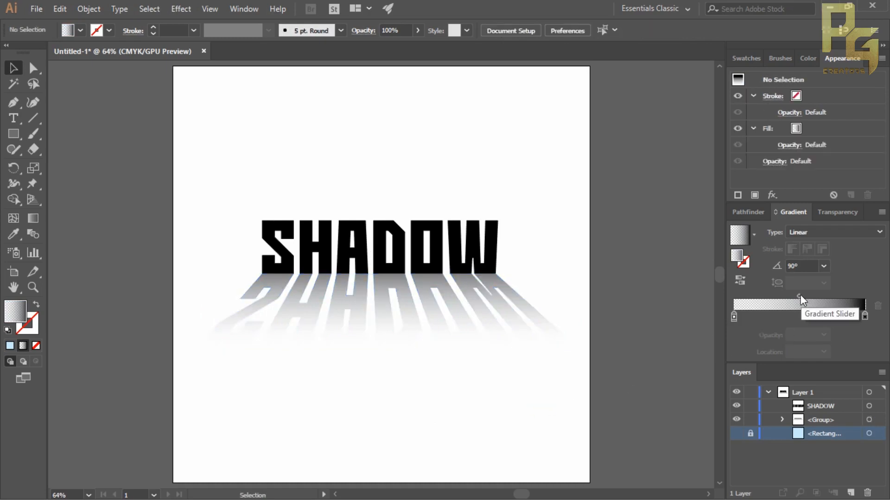
left_click_drag(799, 296, 806, 296)
left_click(481, 330)
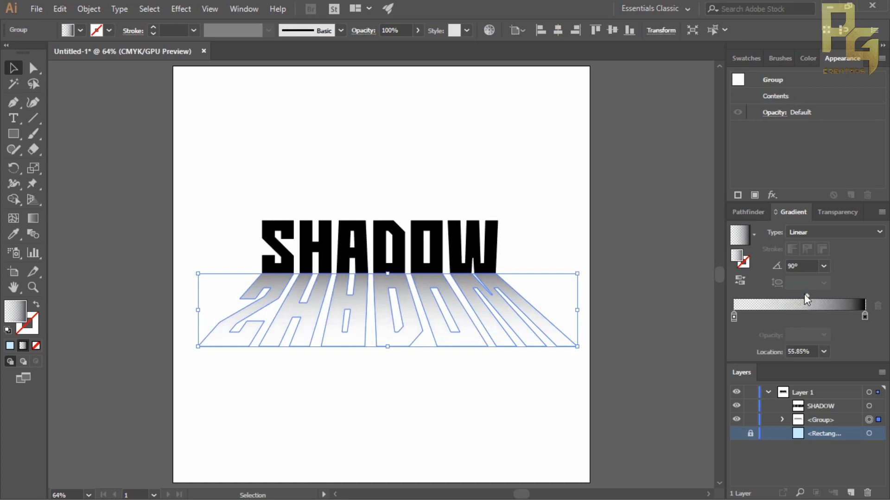
left_click_drag(807, 296, 804, 294)
left_click(477, 415)
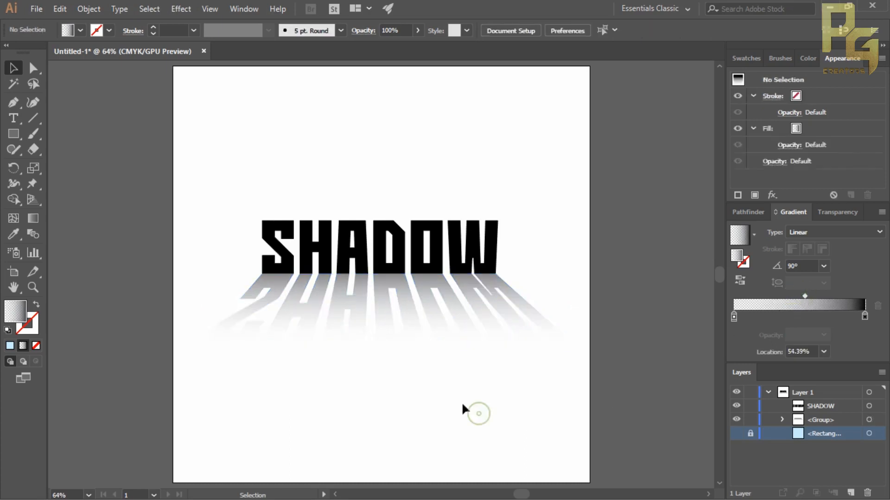
Check the shadow over the blue background, and compare the artwork with the reference ShadowText.jpg in Picasa Photo Viewer.
left_click(738, 433)
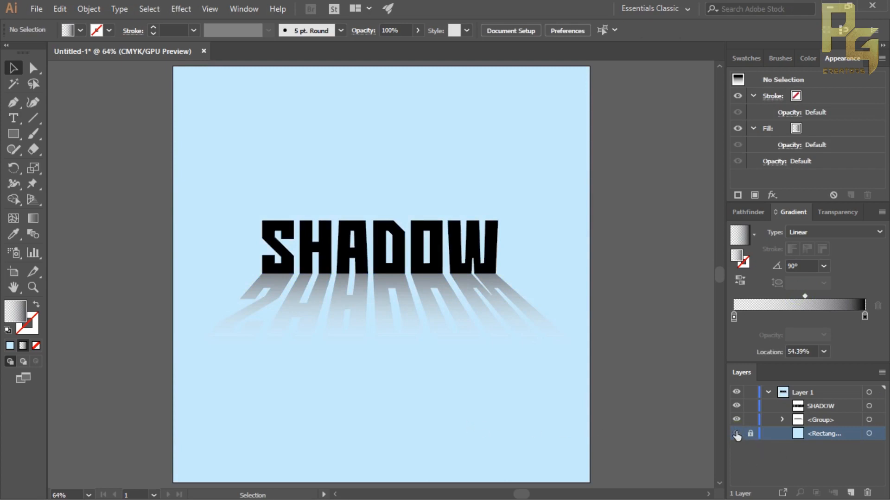
left_click(737, 433)
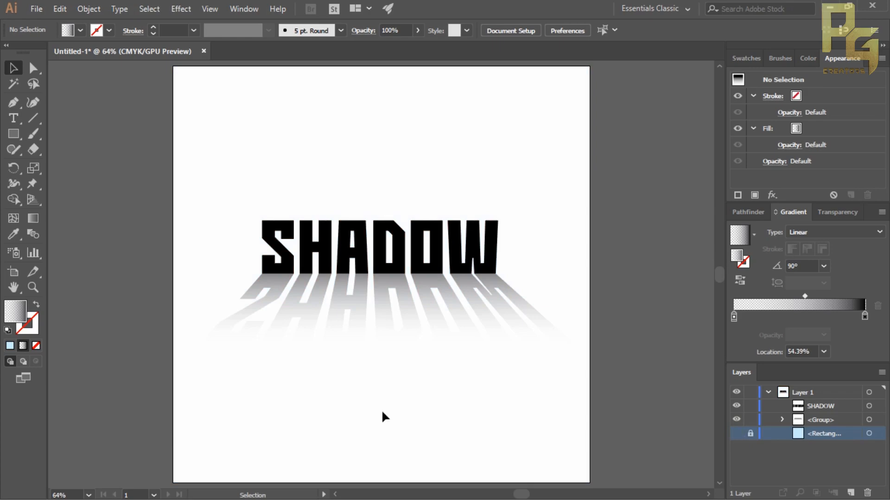
key("alt+Tab")
key("Tab")
key("Tab")
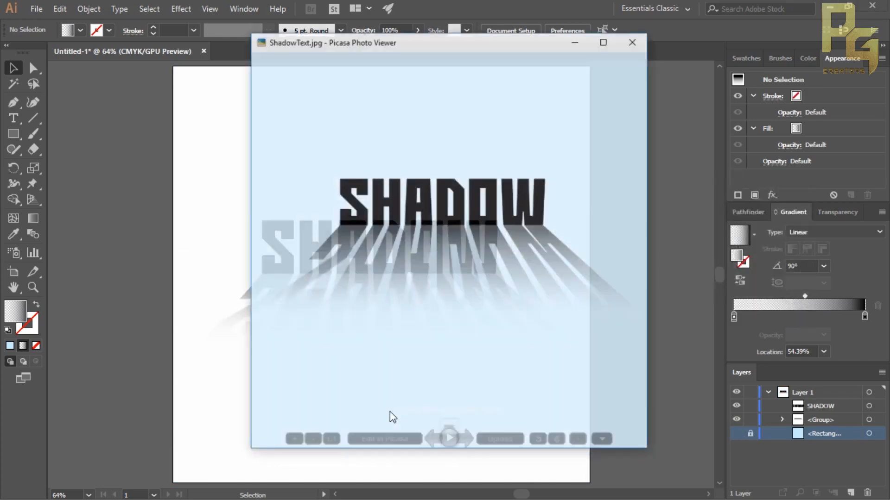
left_click_drag(461, 26, 743, 56)
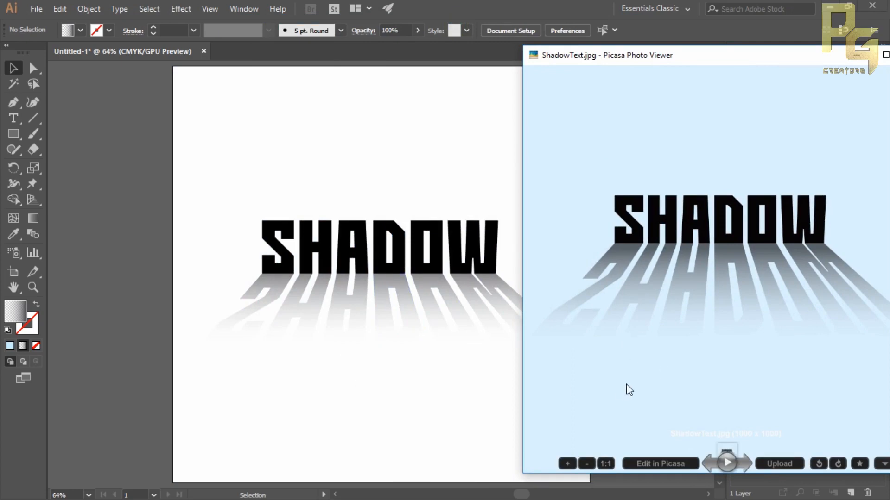
left_click(394, 394)
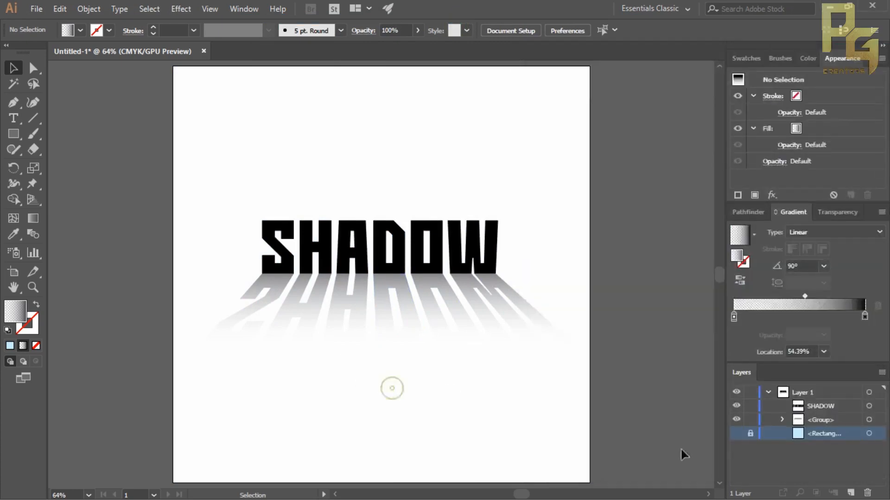
Show the light-blue background again and redraw the shadow's gradient vertically from below its lower edge to inside the front letters.
left_click(736, 434)
left_click(419, 325)
key("g")
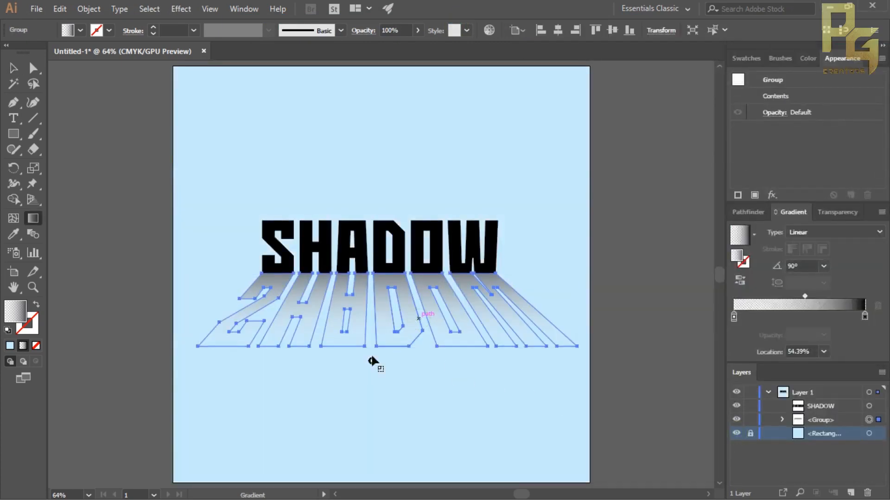
left_click_drag(373, 362, 370, 262)
left_click_drag(366, 351, 369, 261)
left_click_drag(368, 353, 376, 274)
left_click_drag(372, 354, 372, 260)
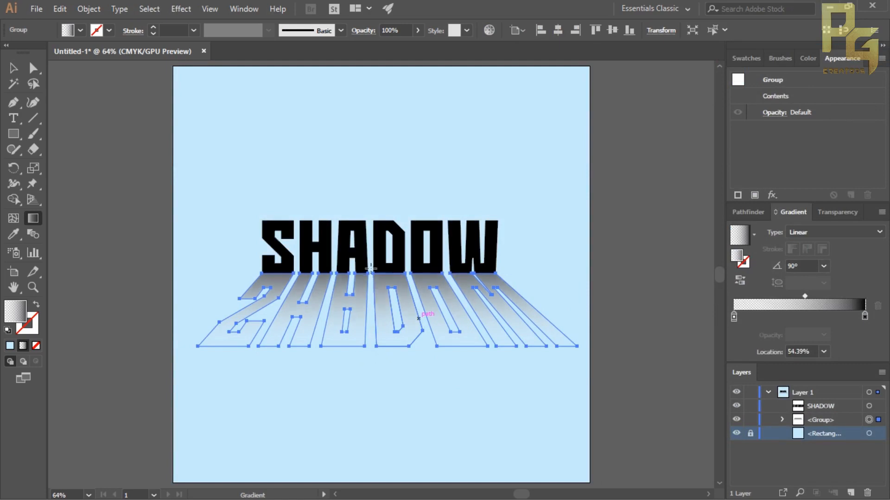
key("v")
left_click(463, 412)
Reduce the shadow group's overall opacity to 60%.
left_click(420, 335)
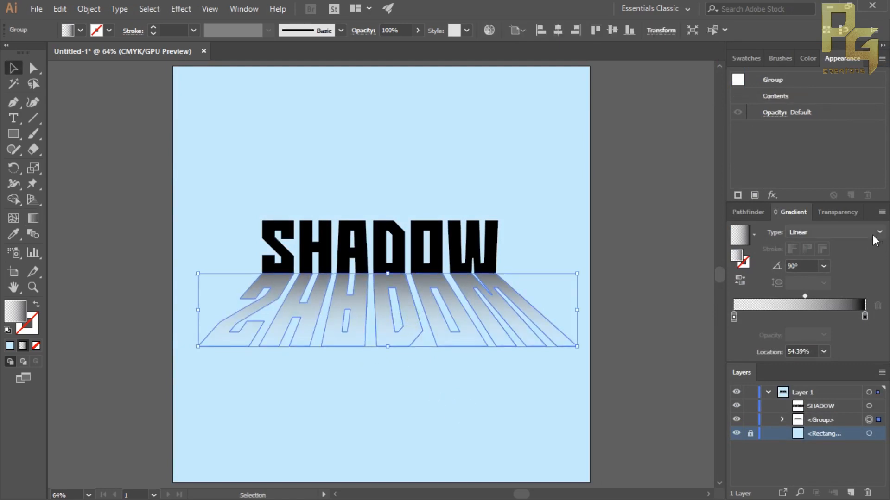
left_click(838, 212)
left_click(859, 232)
left_click_drag(856, 248, 838, 250)
left_click(495, 403)
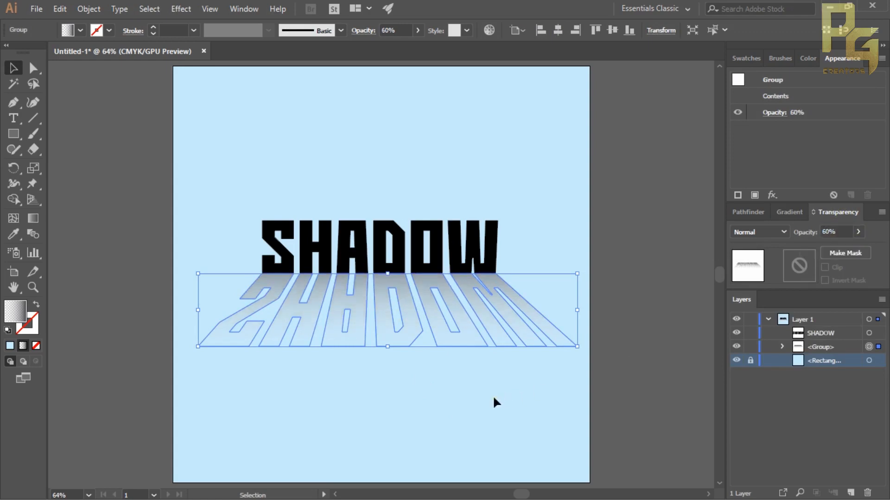
Redraw the shadow group's gradient vertically from just below its lower edge up to the text baseline, and deselect it.
left_click(383, 337)
key("g")
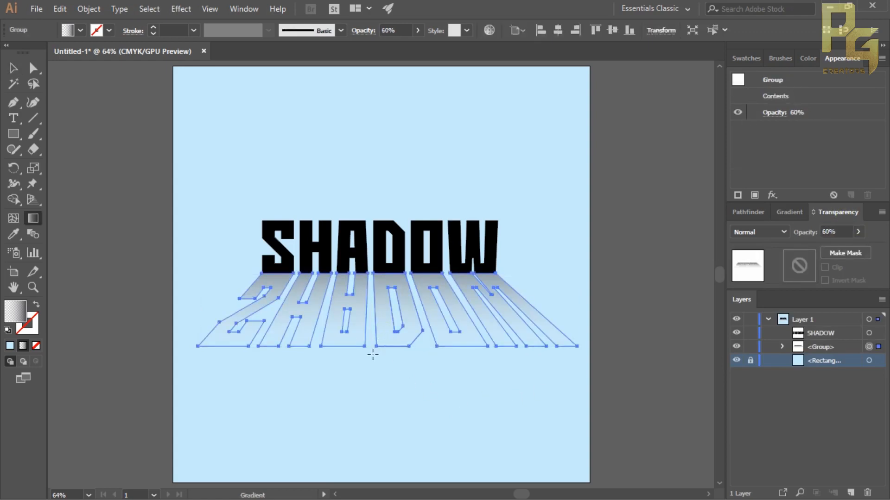
left_click_drag(370, 355, 368, 271)
key("v")
left_click(432, 387)
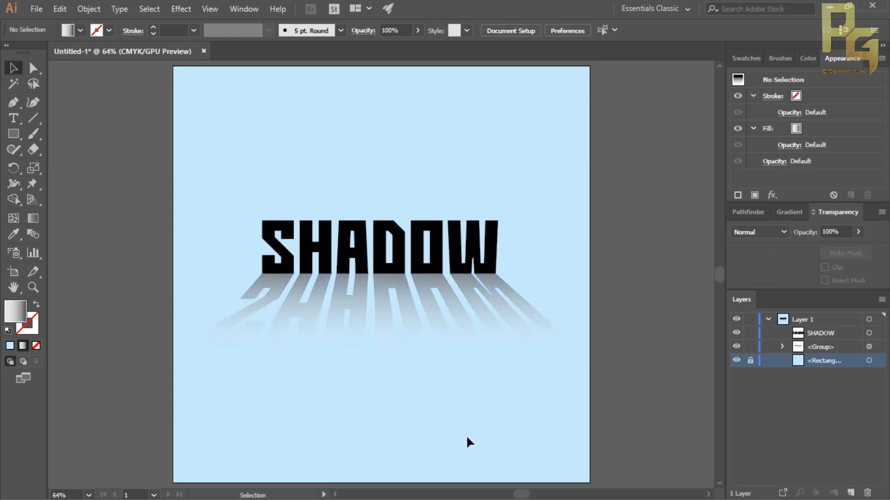
mouse_move(458, 442)
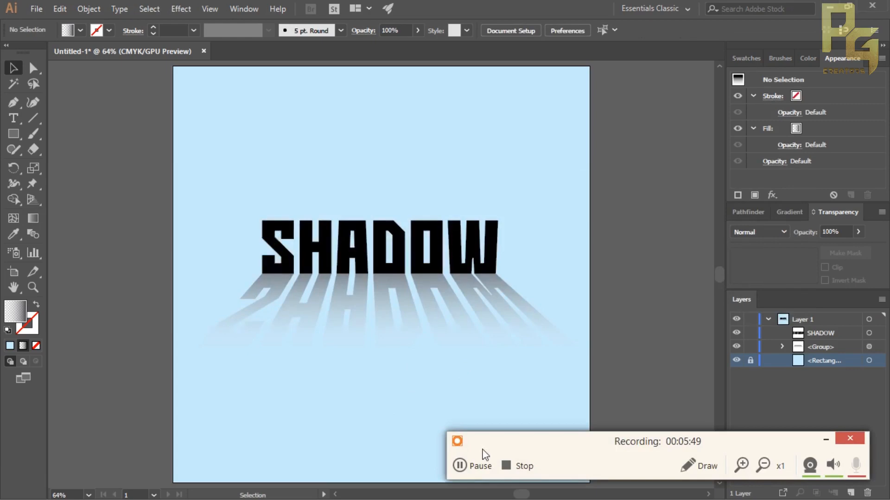
Compare the SHADOW artwork with the reference ShadowText.jpg in Picasa Photo Viewer, and return to Illustrator.
left_click(826, 440)
key("alt+Tab")
key("Tab")
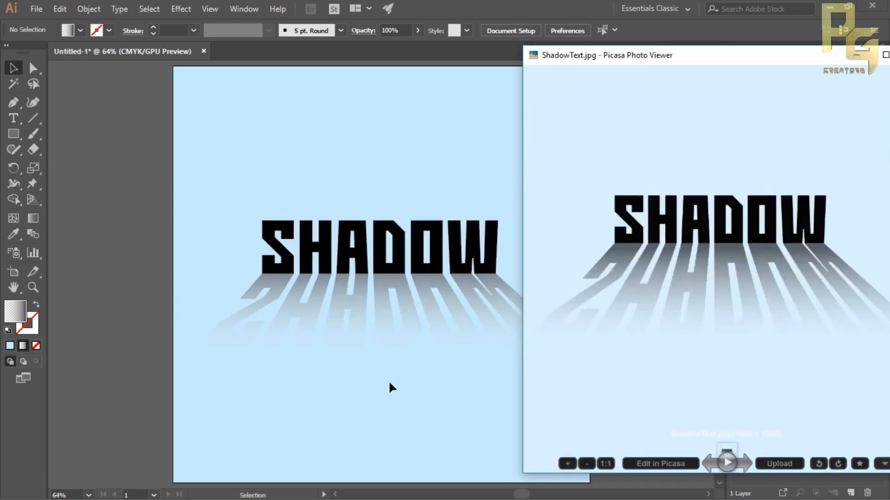
left_click(370, 401)
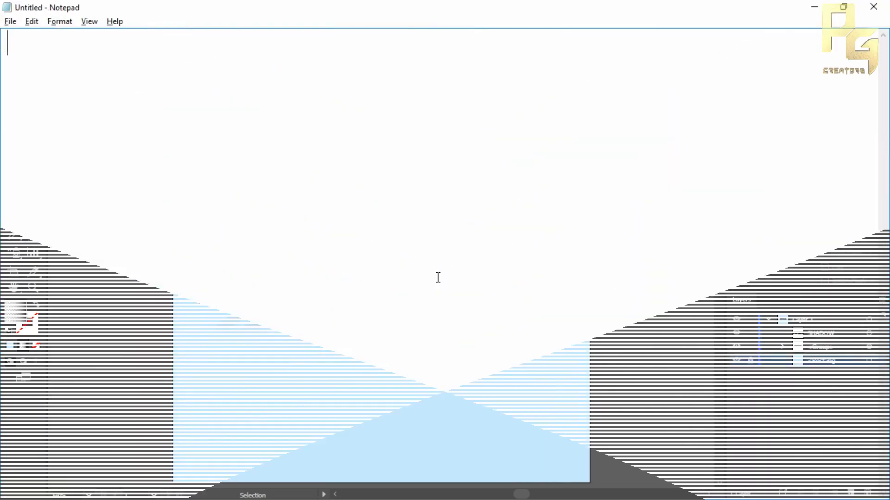
Write "Well Thats It...." in a blank Notepad document and, after an empty line, "Simple trick to Make Shadow of Text......".
type("Well ")
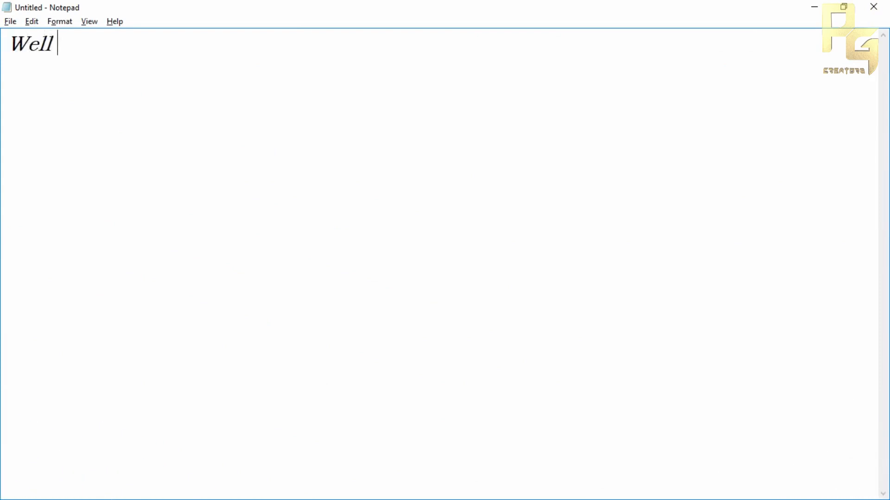
type("Thats It....  ")
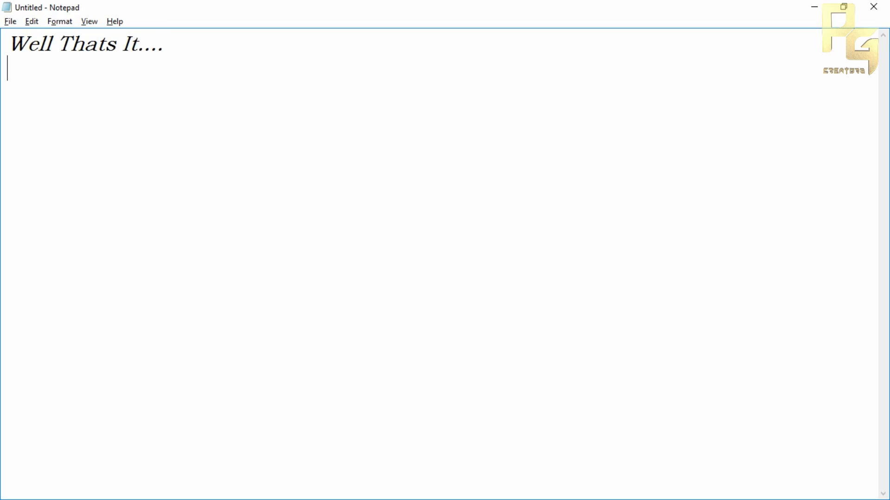
type("Simple")
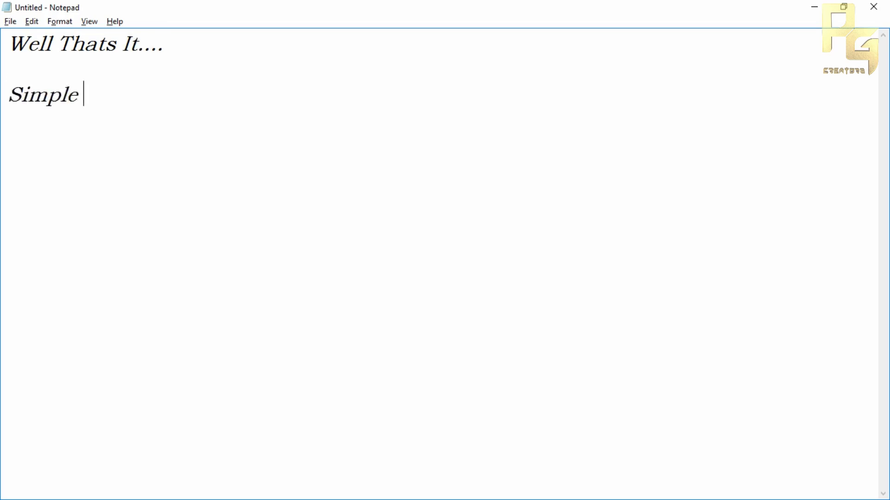
type(" trick to M")
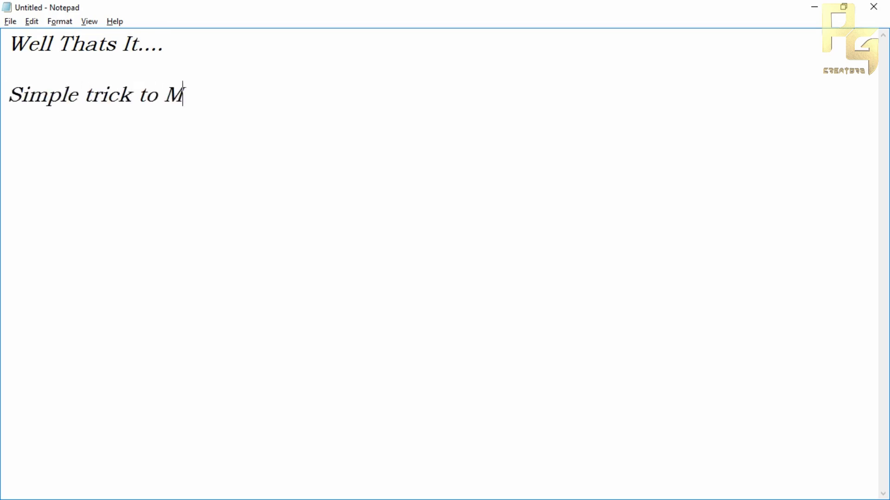
type("ake Shadow")
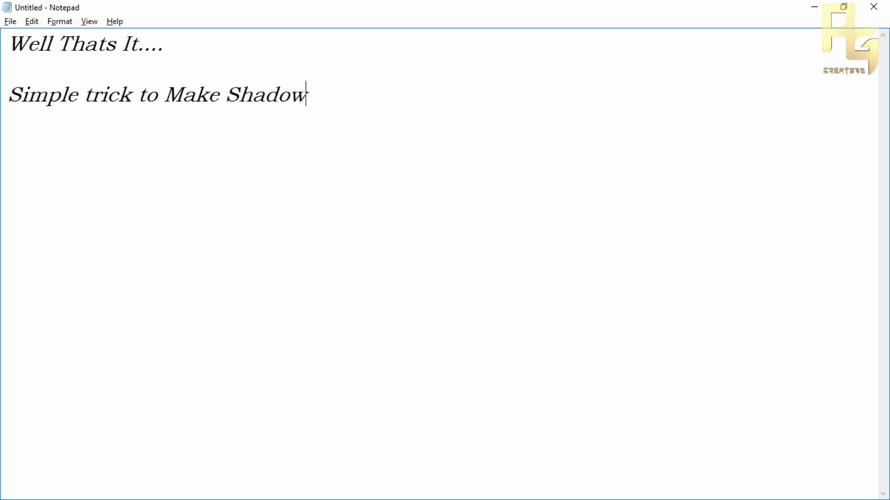
type(" of Text")
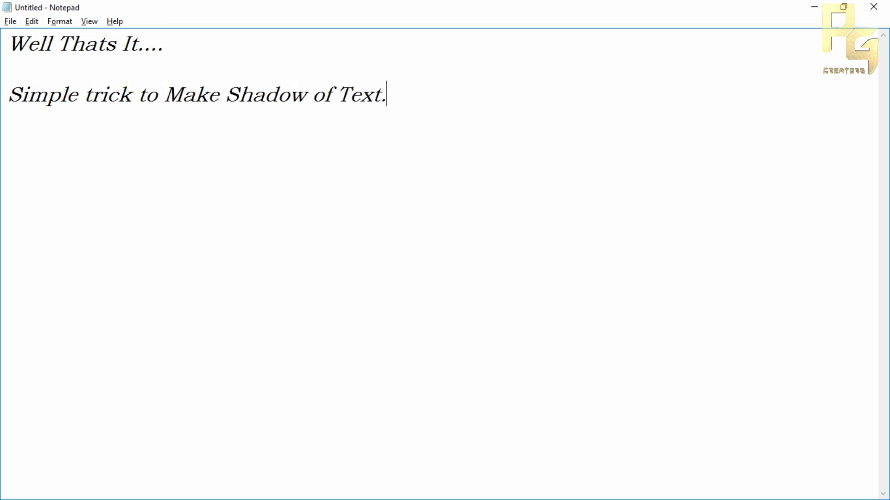
type(".....")
Replace the entire note with the line "I Hope You All Enjoyed this video.....".
key("ctrl+a")
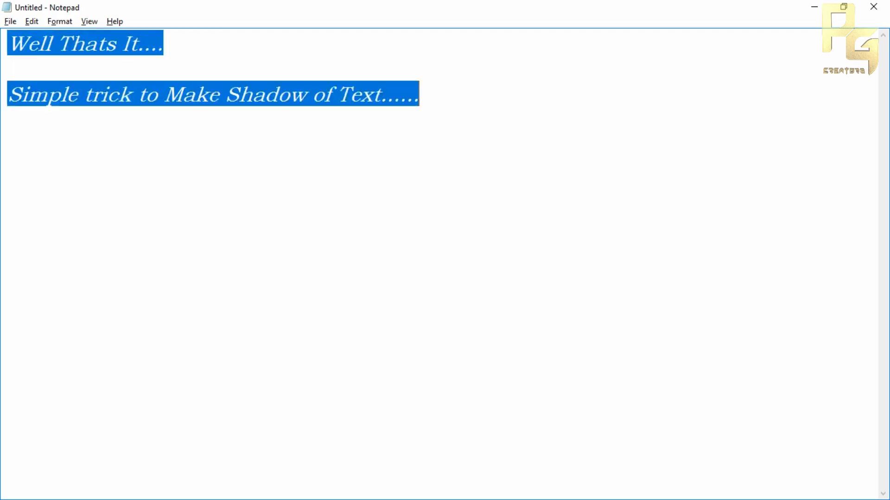
key("BackSpace")
type("I H")
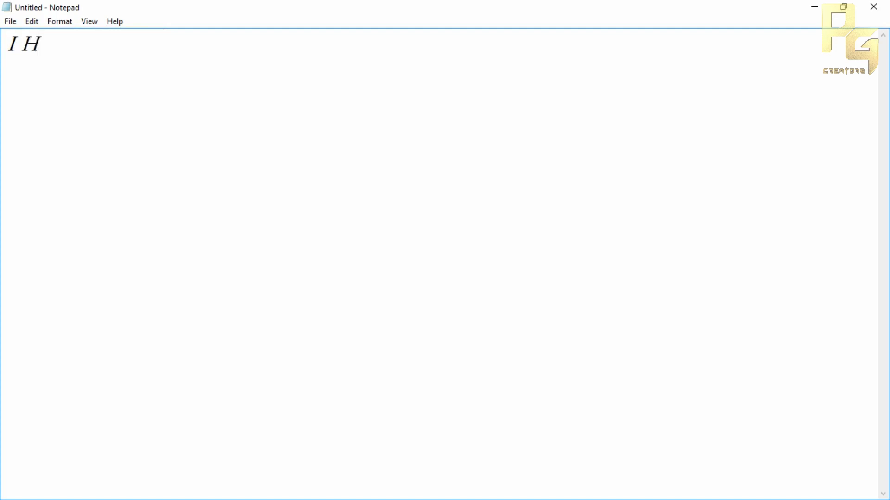
type("ope You ")
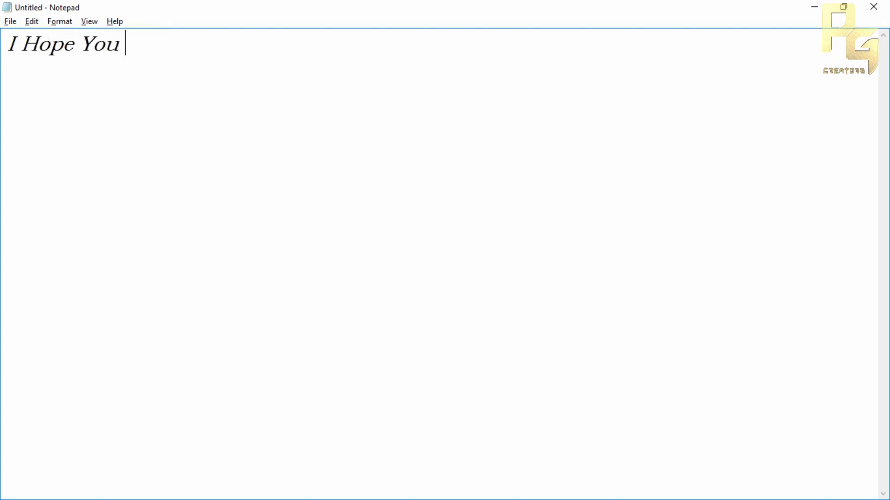
type("All Enk")
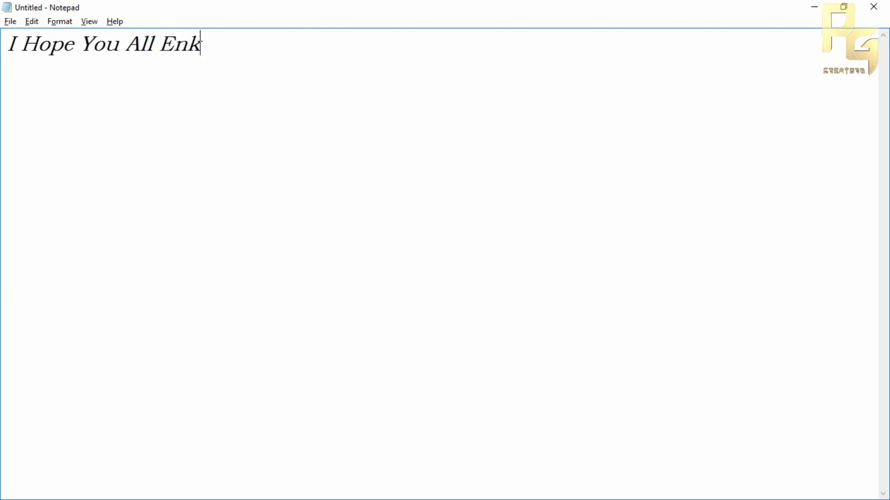
key("BackSpace")
type("jpy")
key("BackSpace")
key("BackSpace")
type("oyed")
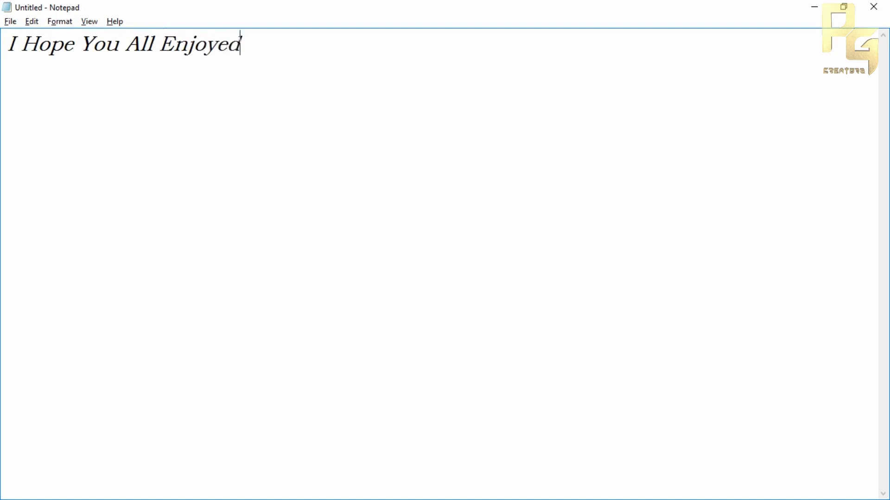
type(" this video.....  ")
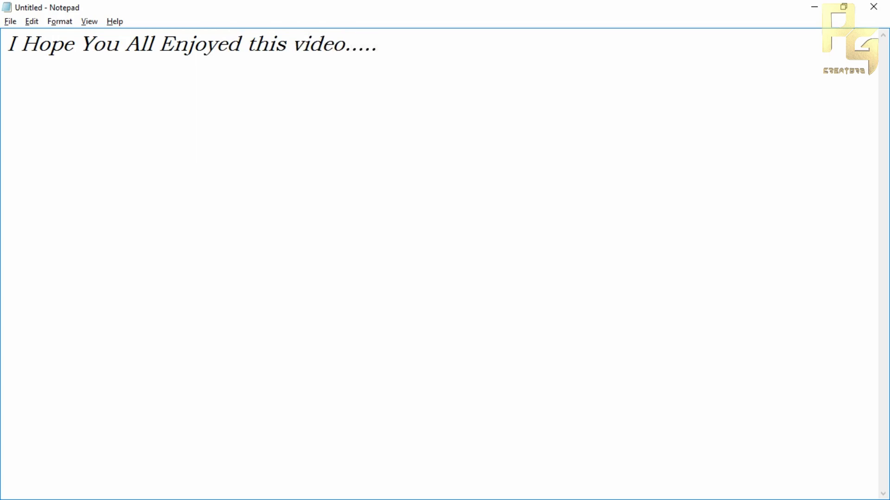
Add "Please Leave a Like, Share & Comment this video...." below the first line, separated by an empty line.
type("Please Le")
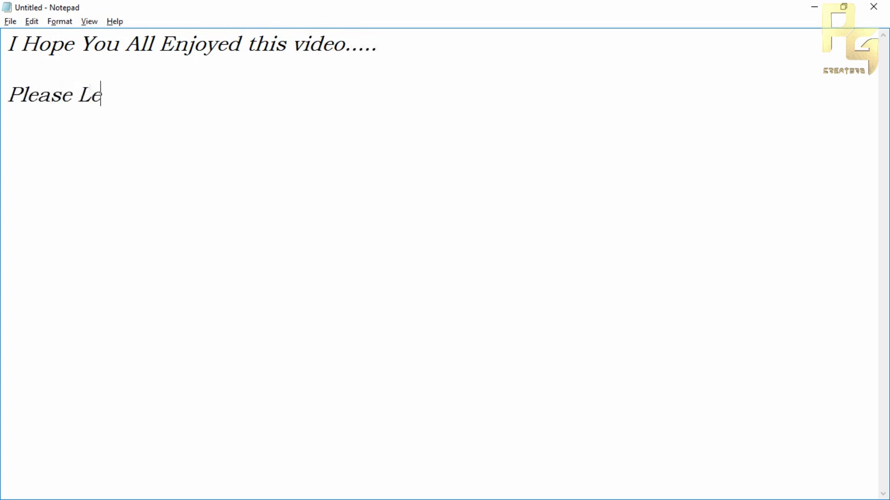
type("ave a Lie")
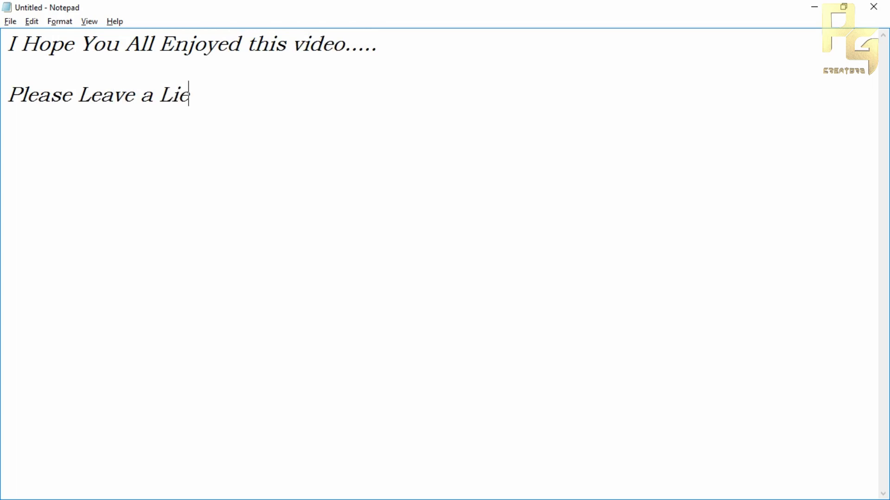
key("BackSpace")
type("ke, Sh")
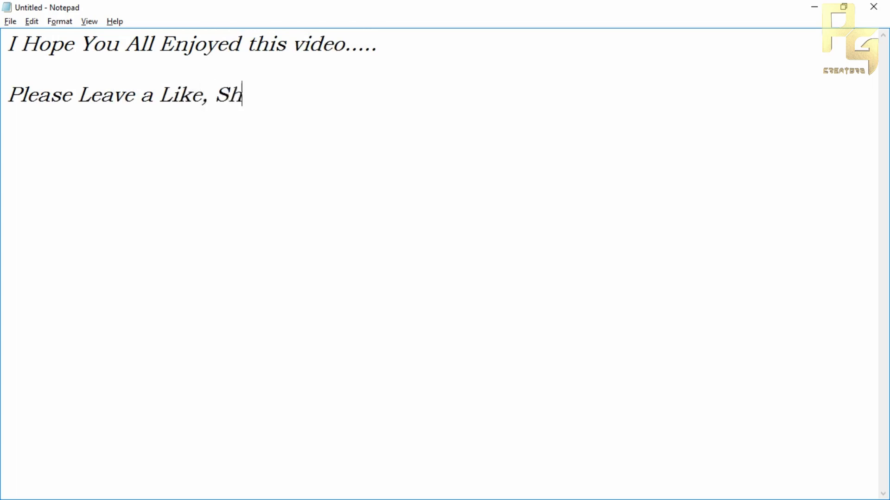
type("are @")
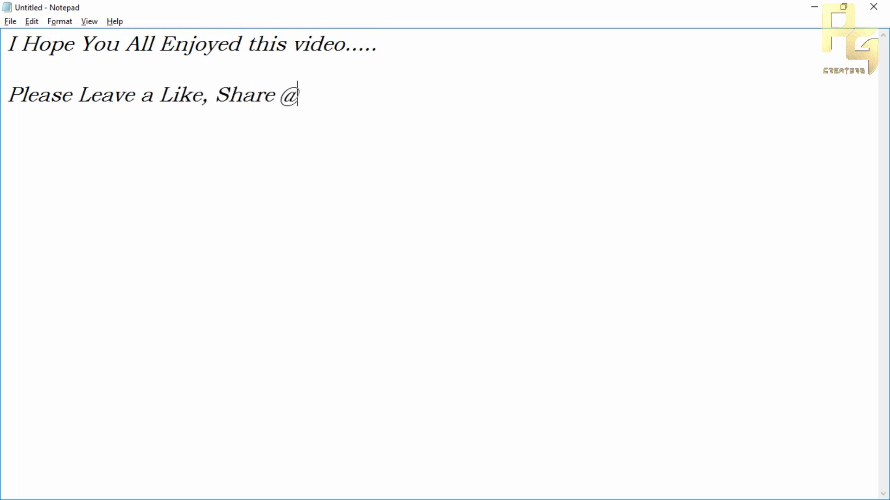
key("BackSpace")
type("& Comment")
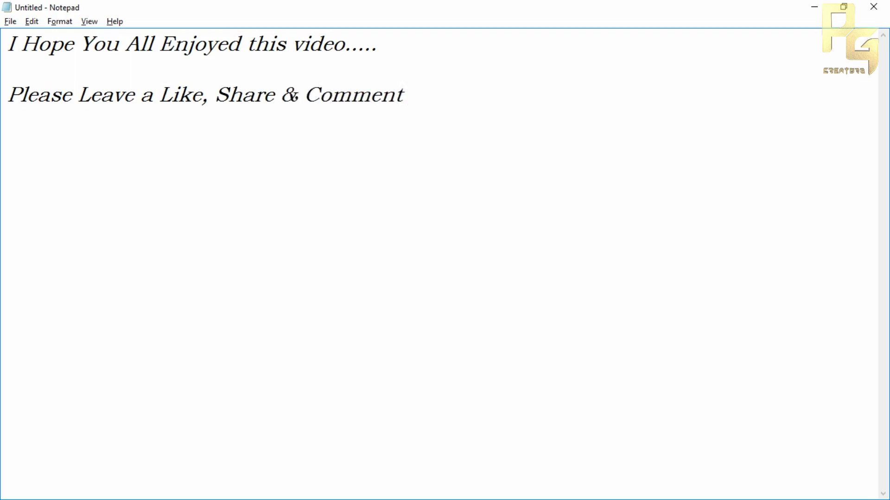
type(" this video....  ")
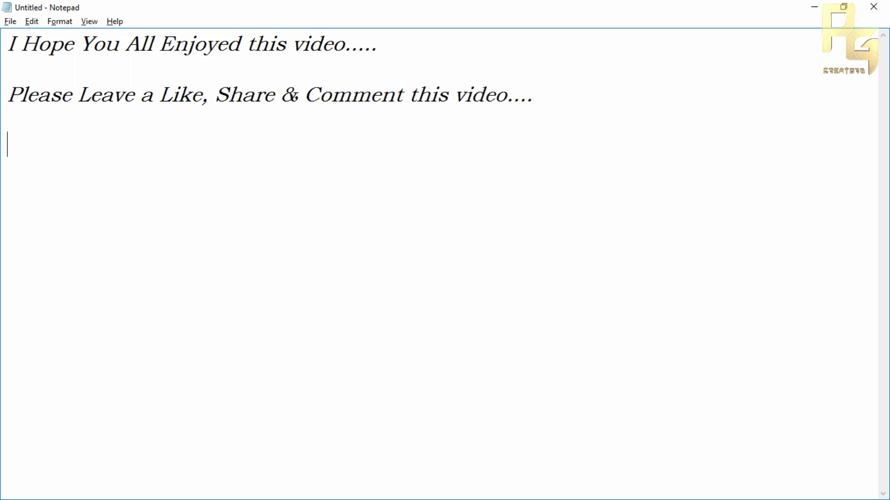
Start a third line in the note with "And Don".
type("And Dont")
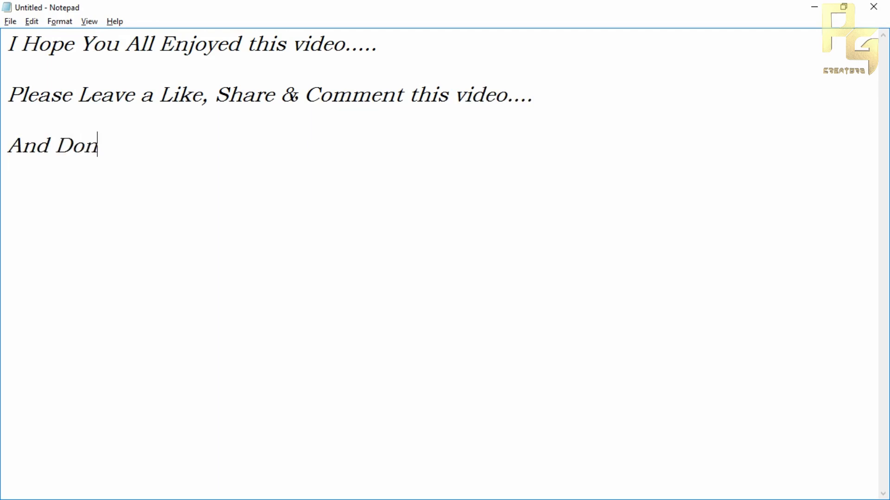